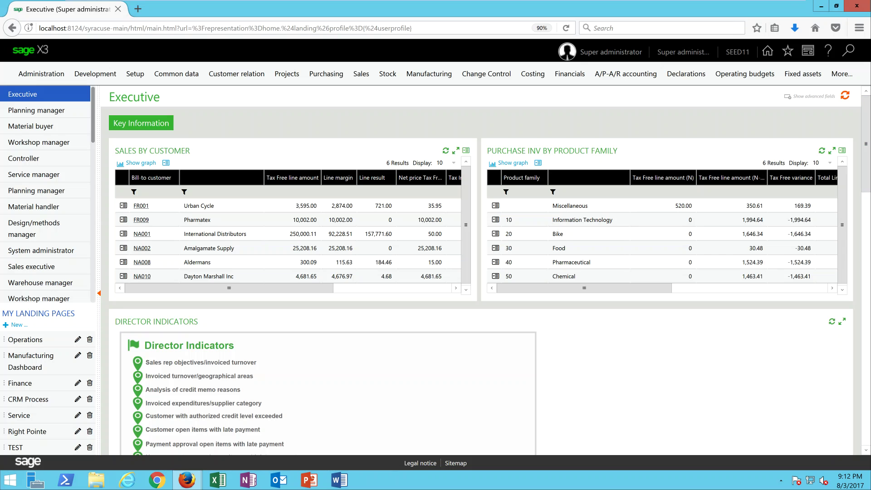
# Step: Open the A/P-A/R accounting menu from the Executive landing page
pyautogui.click(620, 75)
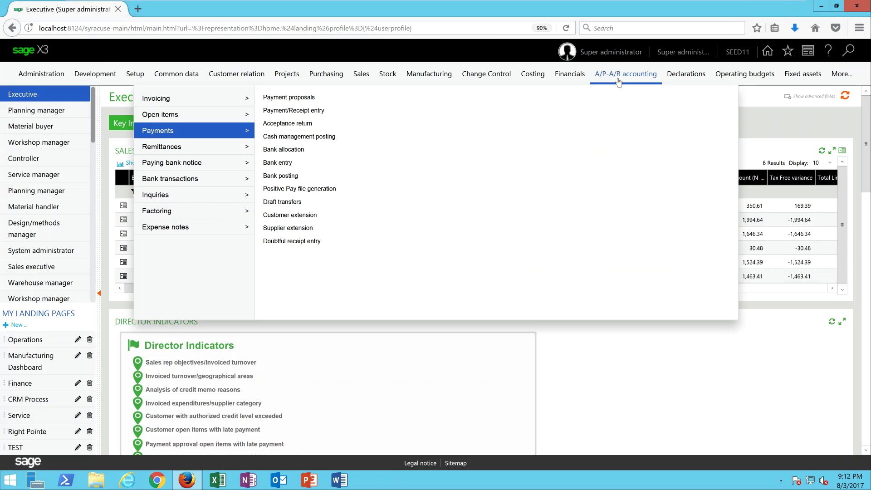
# Step: Open Payment/Receipt entry using the RECCH USA Check Receipts transaction
pyautogui.click(249, 145)
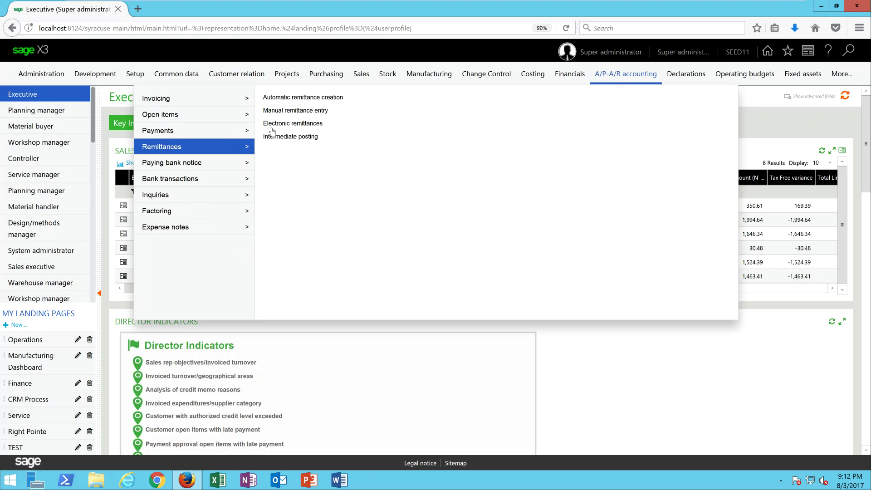
pyautogui.click(227, 135)
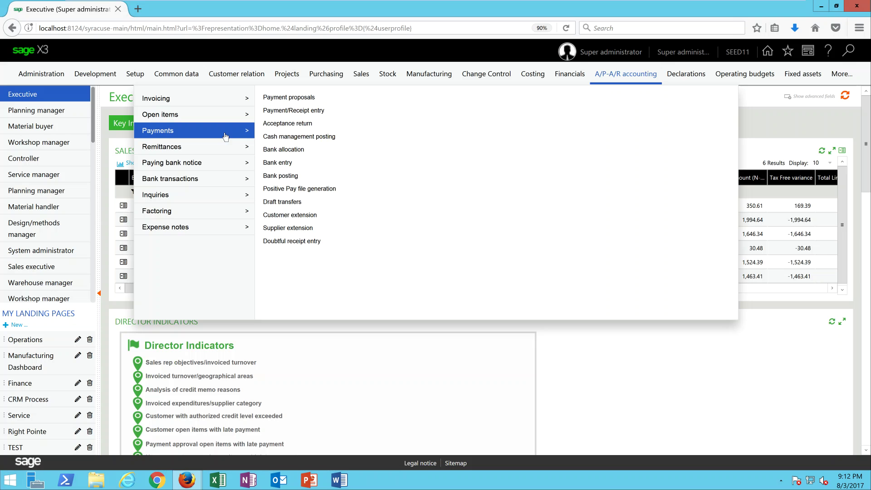
pyautogui.click(292, 111)
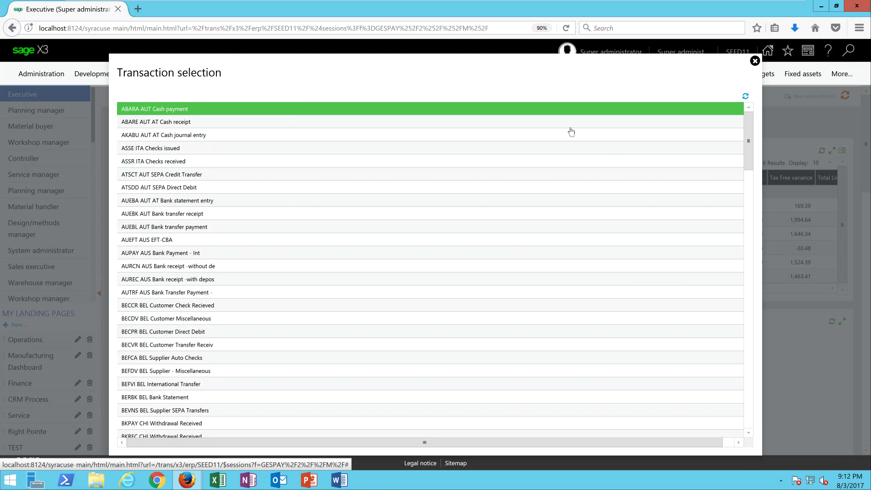
pyautogui.moveTo(750, 122); pyautogui.dragTo(747, 323)
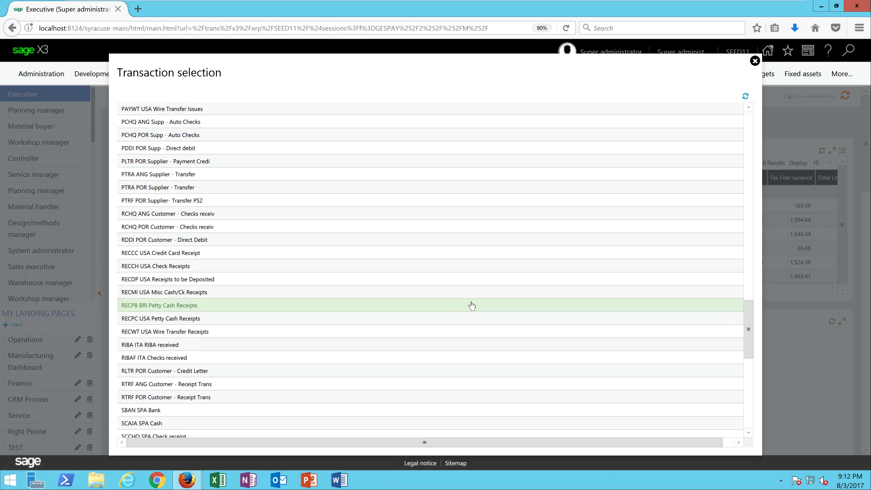
pyautogui.click(169, 269)
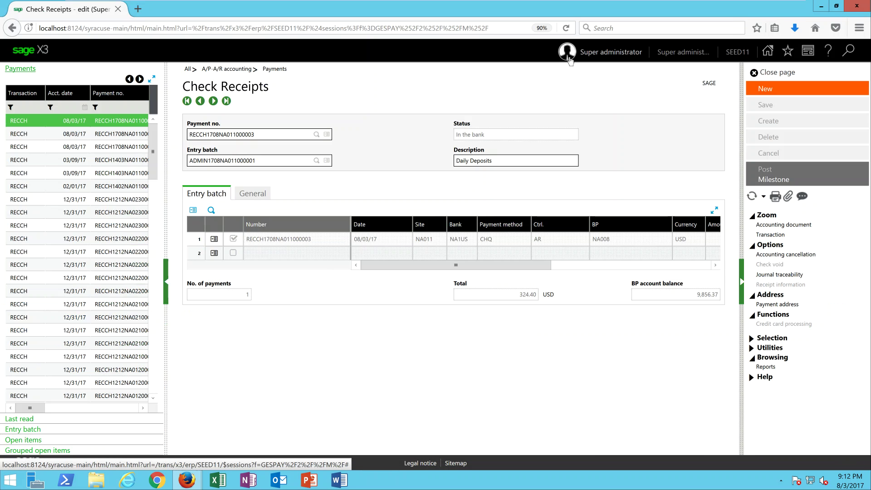
# Step: Start a new check receipt in a new batch described 'Daily Deposits 8/3/2017'
pyautogui.click(779, 91)
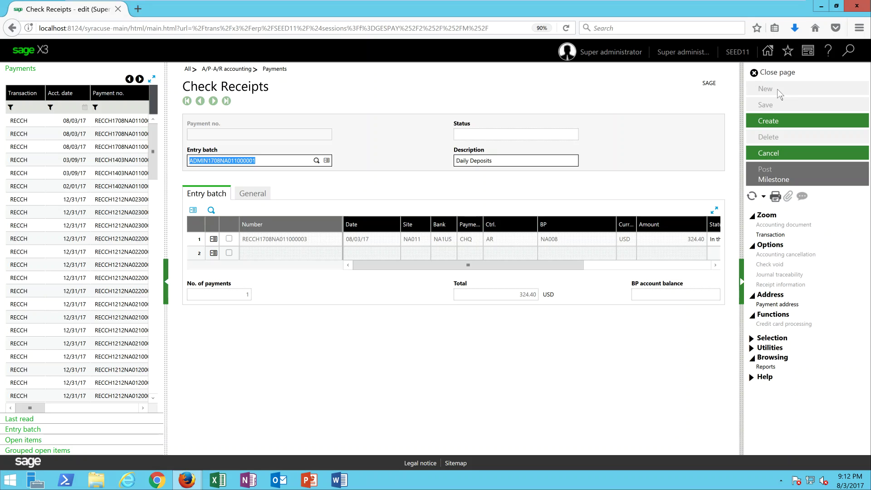
pyautogui.write('*')
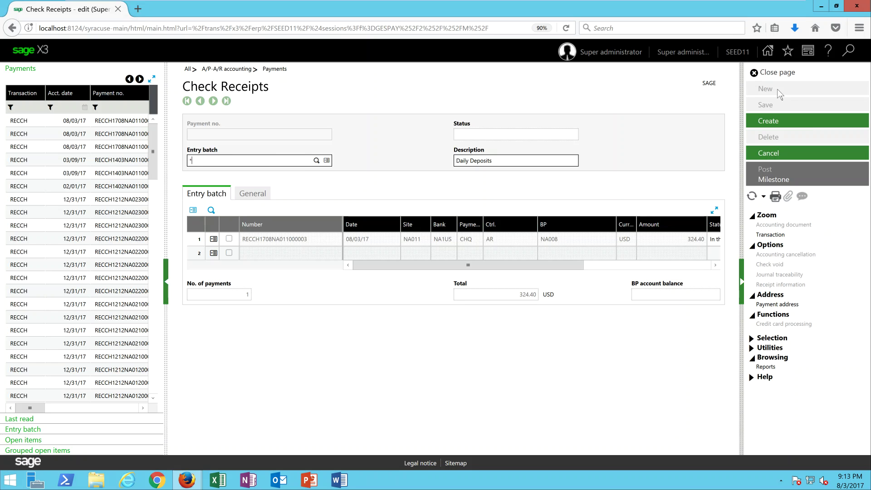
pyautogui.click(780, 94)
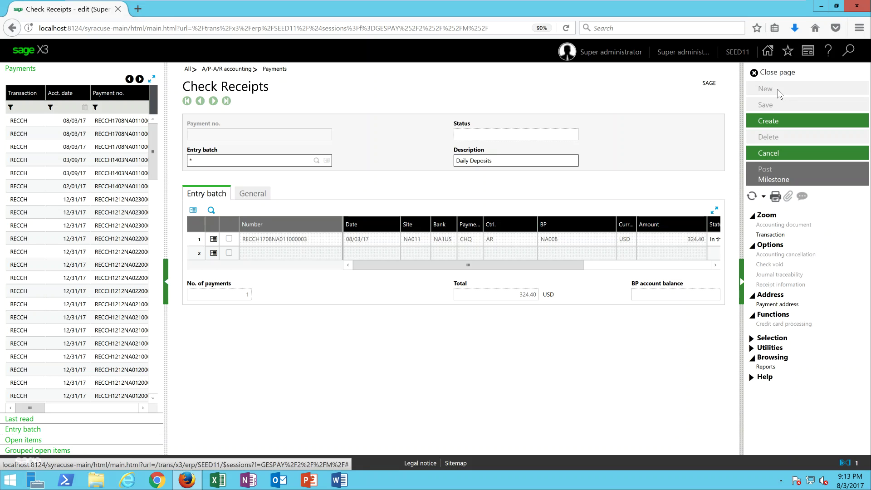
pyautogui.press('End')
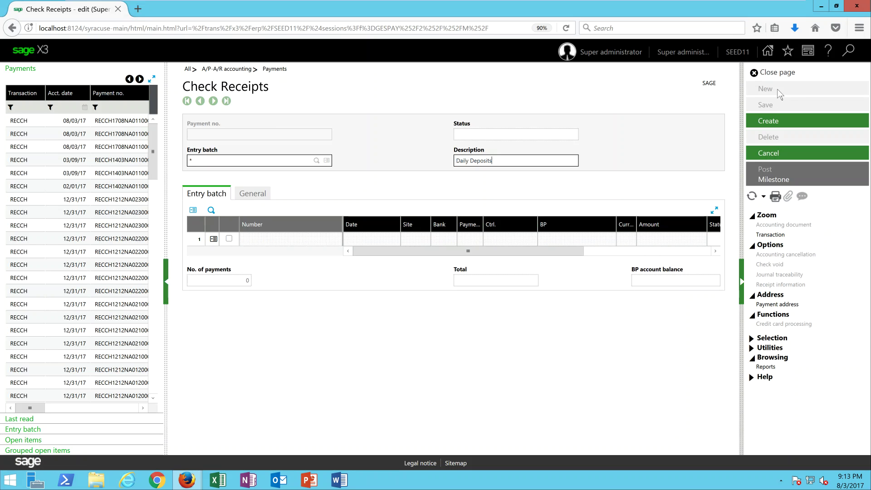
pyautogui.write('8/3/2017')
# Step: Enter customer NA003 on site NA011, accepting AR, address ST001 and date 08/03/17
pyautogui.press('Tab')
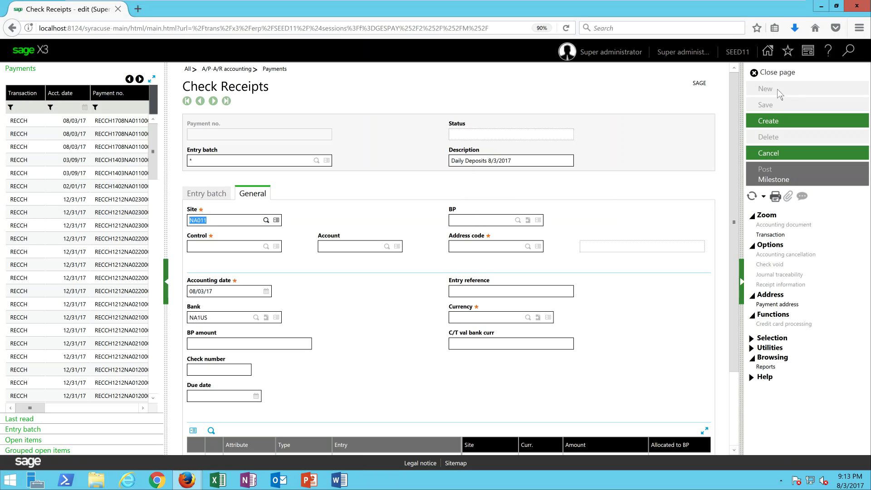
pyautogui.press('Tab')
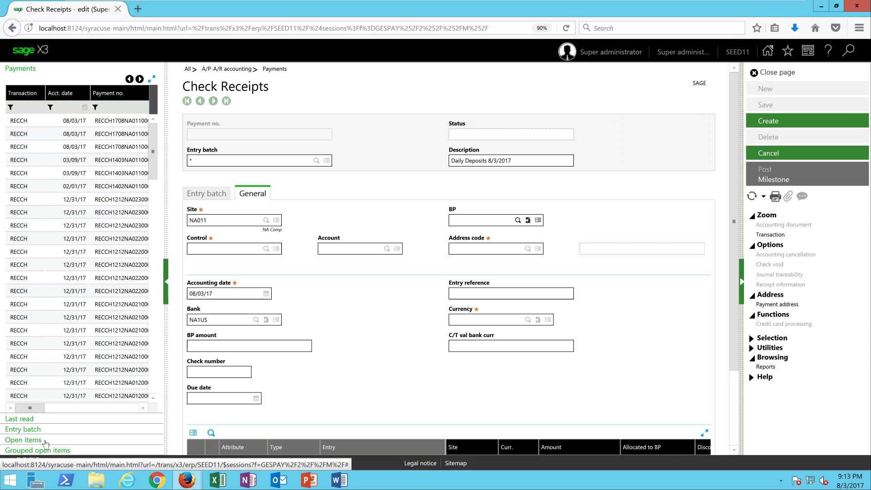
pyautogui.click(45, 441)
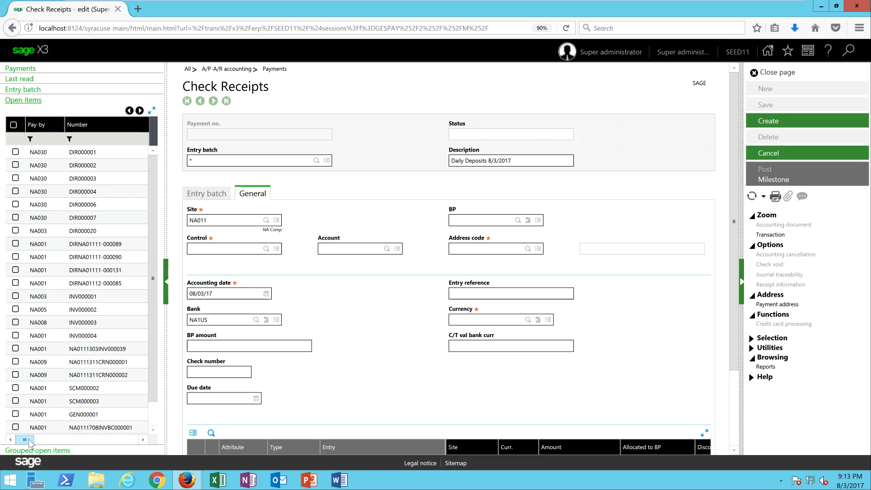
pyautogui.moveTo(32, 441)
pyautogui.mouseDown()
pyautogui.moveTo(51, 444)
pyautogui.moveTo(24, 444)
pyautogui.mouseUp()
pyautogui.click(466, 218)
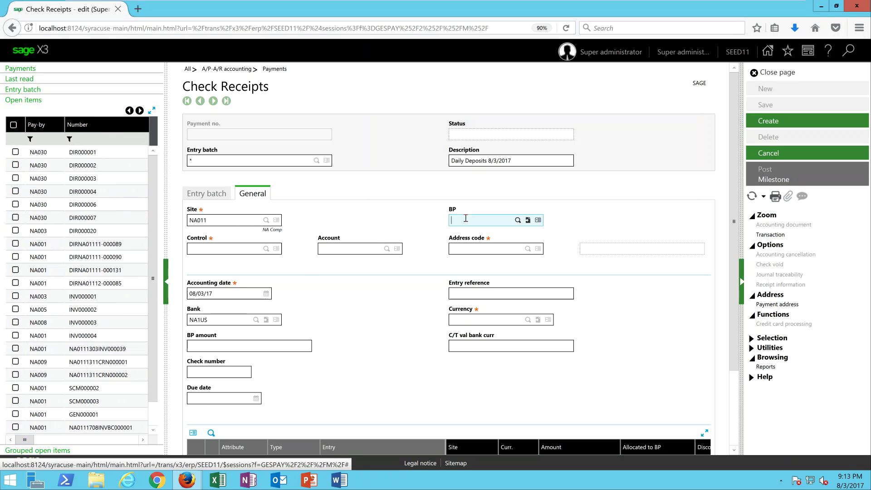
pyautogui.write('NA003')
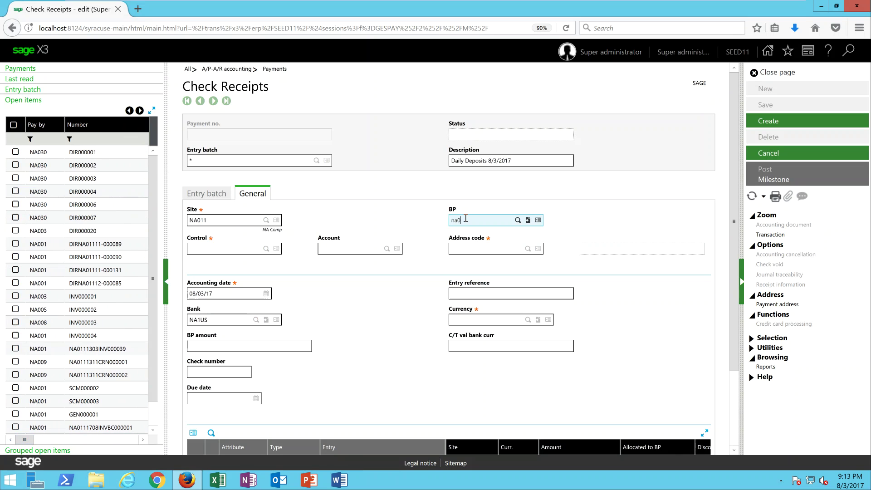
pyautogui.press('Tab')
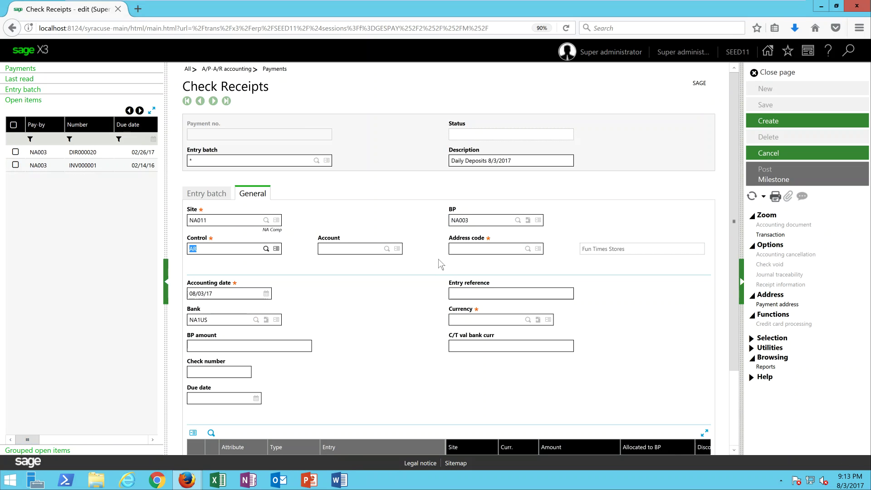
pyautogui.press('Tab')
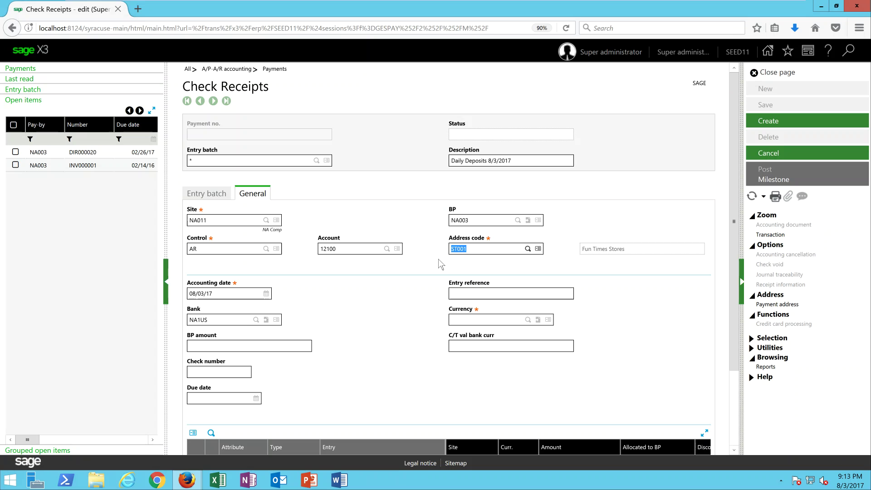
pyautogui.press('Tab')
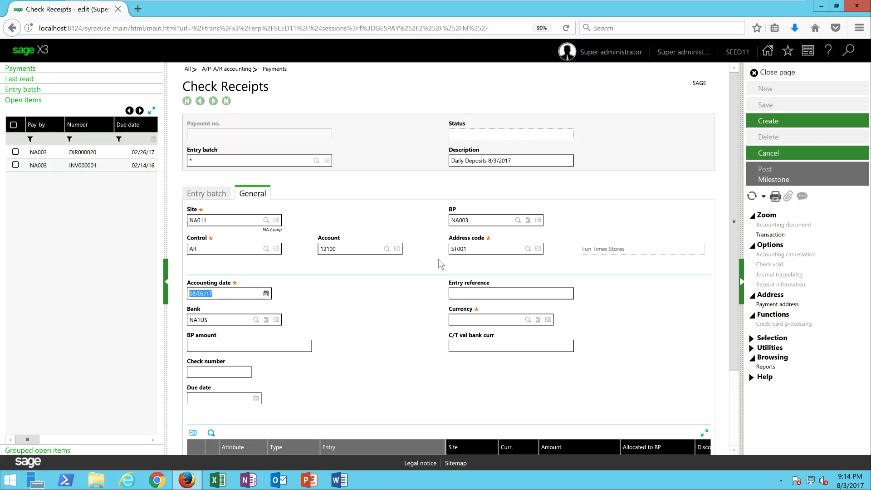
pyautogui.press('Tab')
pyautogui.press('Tab')
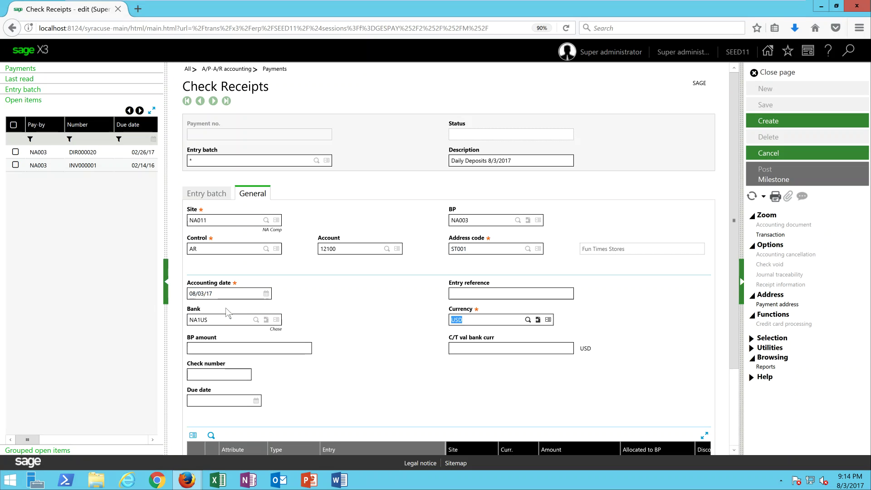
# Step: Enter a receipt amount of 1,070.00 USD and check number 73458
pyautogui.moveTo(27, 442); pyautogui.dragTo(43, 443)
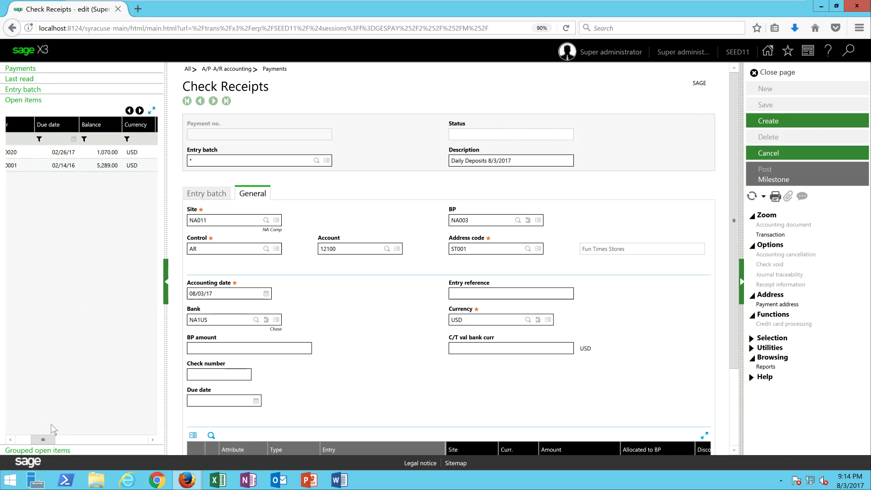
pyautogui.moveTo(46, 439)
pyautogui.mouseDown()
pyautogui.moveTo(13, 440)
pyautogui.moveTo(53, 440)
pyautogui.mouseUp()
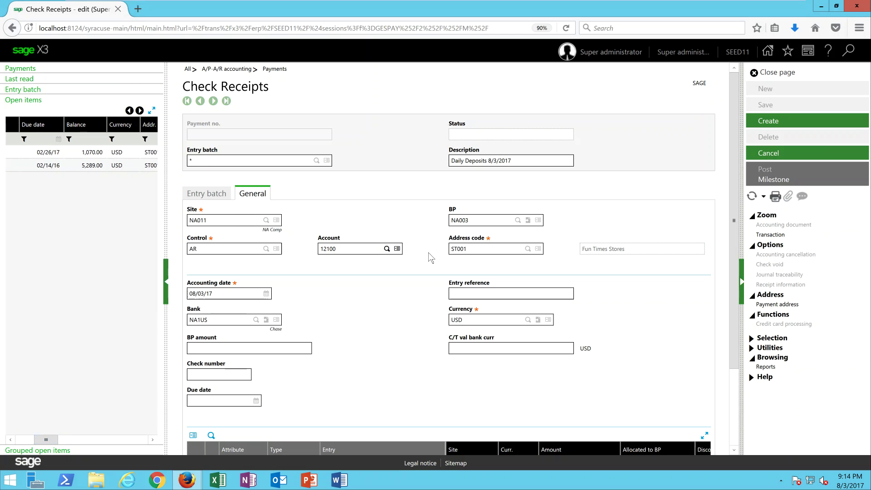
pyautogui.click(290, 346)
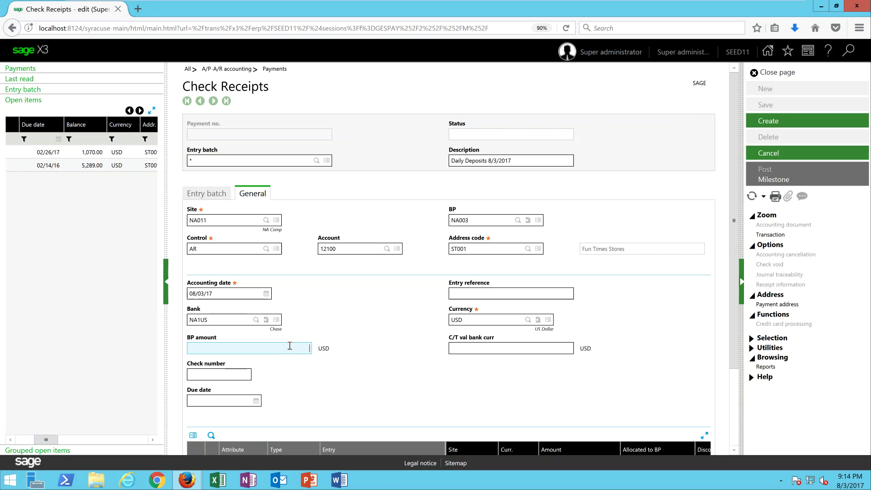
pyautogui.write('1070')
pyautogui.press('Tab')
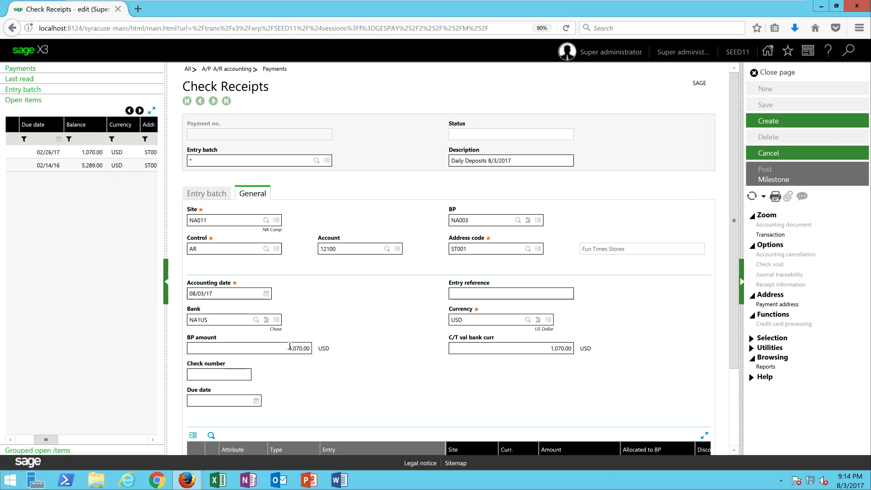
pyautogui.write('73458')
pyautogui.press('Tab')
pyautogui.moveTo(55, 439); pyautogui.dragTo(25, 440)
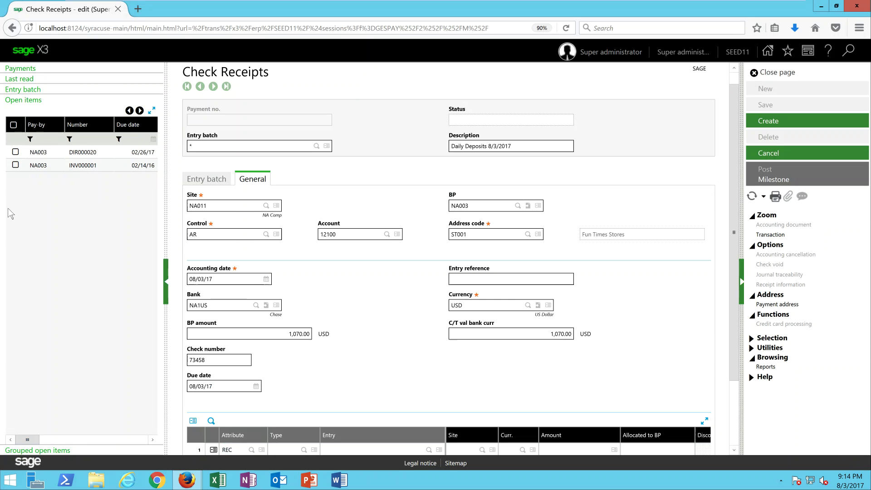
# Step: Apply the 1,070.00 check to open item DIR000020 and create the receipt
pyautogui.click(16, 152)
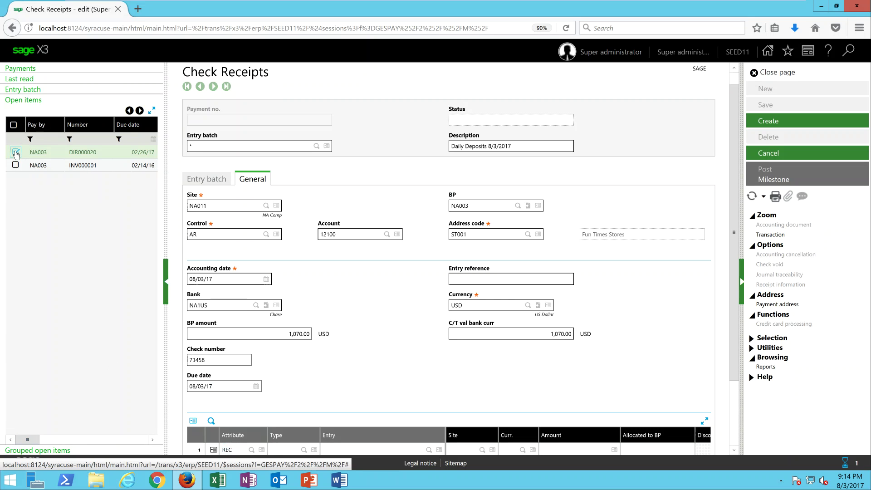
pyautogui.scroll(-2, 737, 265)
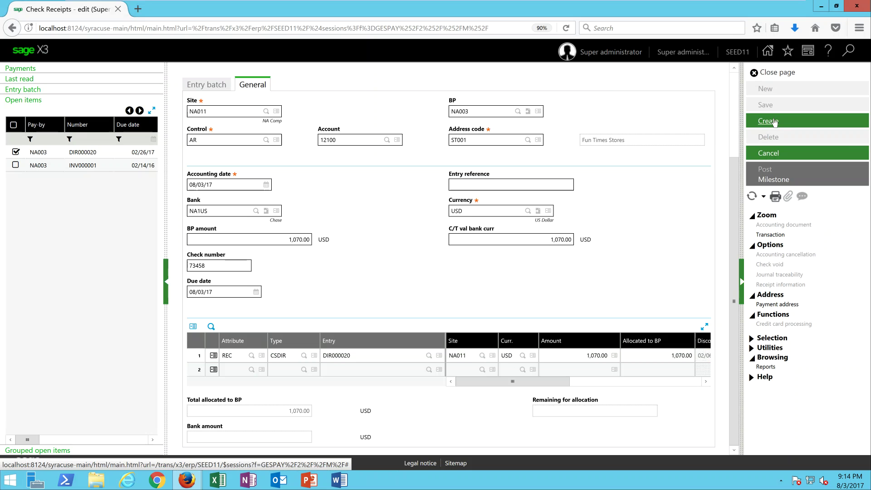
pyautogui.click(775, 122)
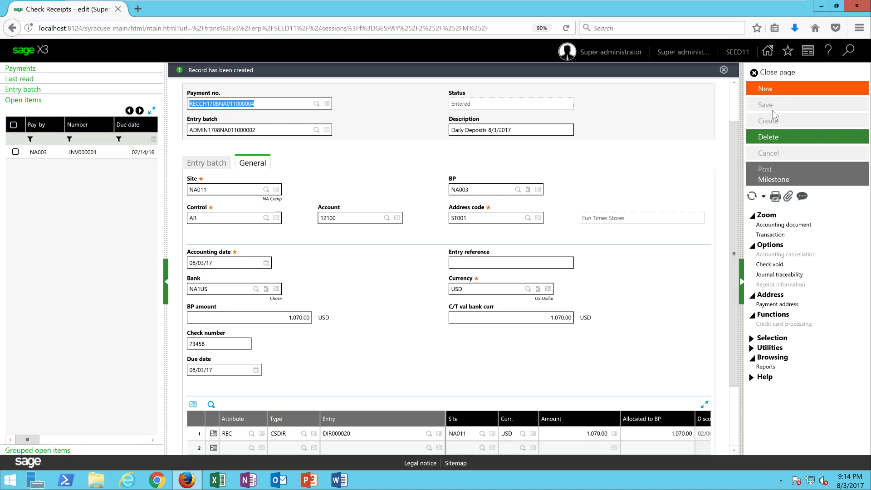
# Step: Start another check receipt for business partner NA003 with the AR control account
pyautogui.click(766, 94)
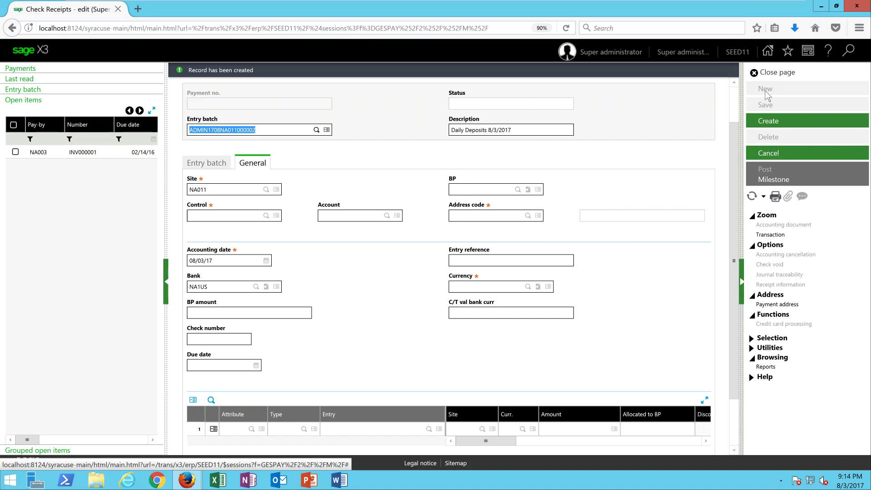
pyautogui.press('Tab')
pyautogui.press('Tab')
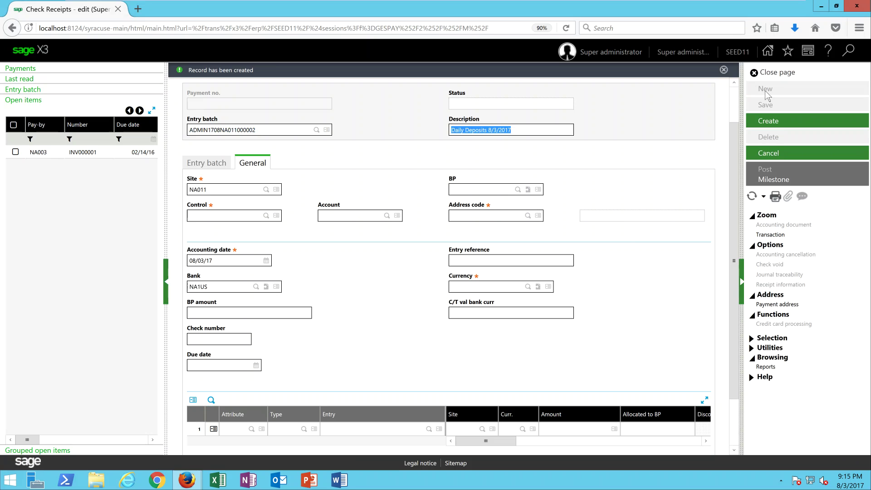
pyautogui.press('Tab')
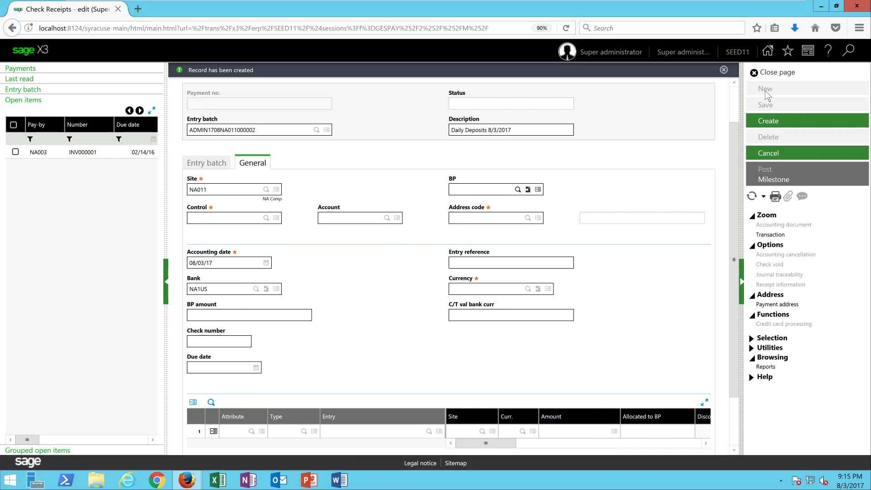
pyautogui.write('na003')
pyautogui.press('Tab')
pyautogui.press('Tab')
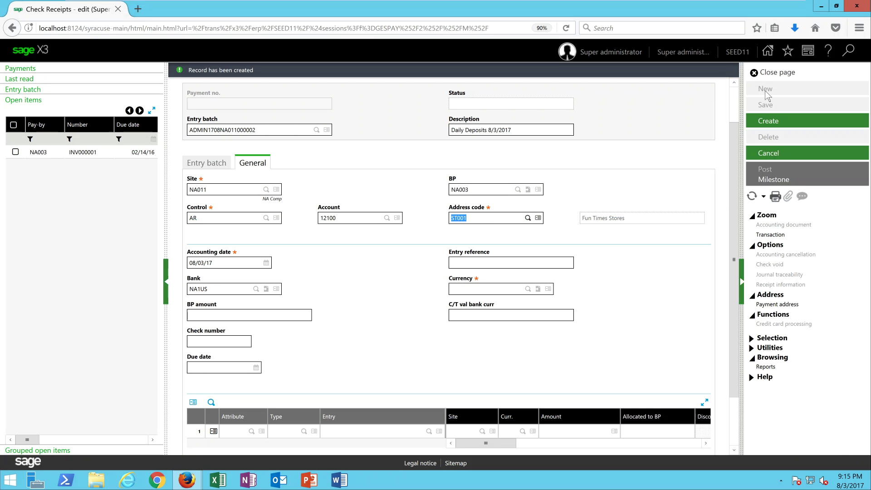
pyautogui.press('Tab')
pyautogui.press('Tab')
pyautogui.press('Tab')
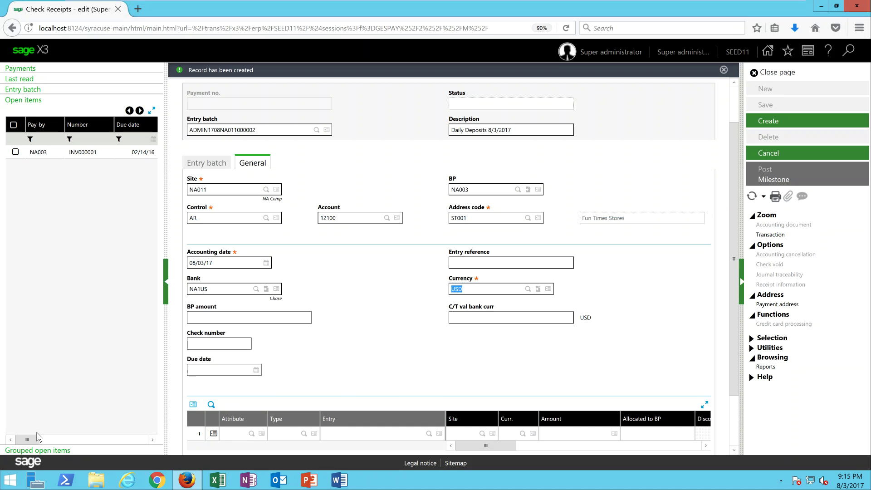
pyautogui.moveTo(27, 441); pyautogui.dragTo(41, 440)
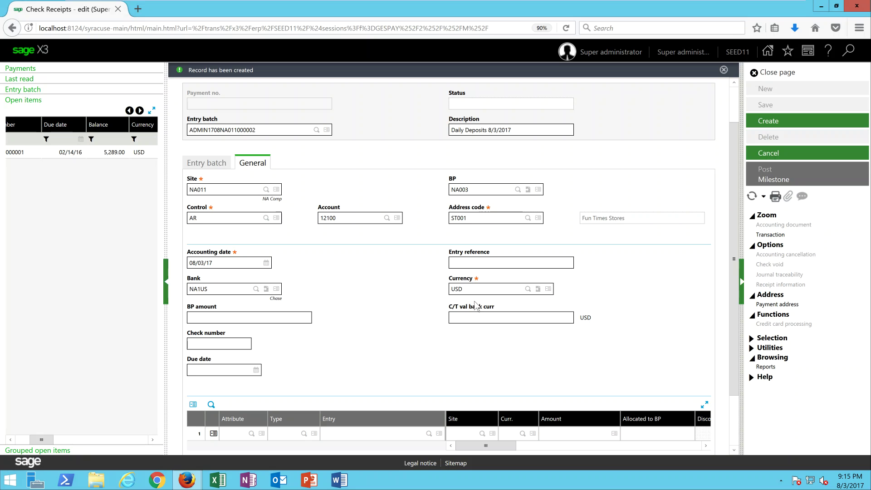
# Step: Enter 5,000.00 with check 8356896, apply it to INV000001, and create the receipt
pyautogui.click(277, 316)
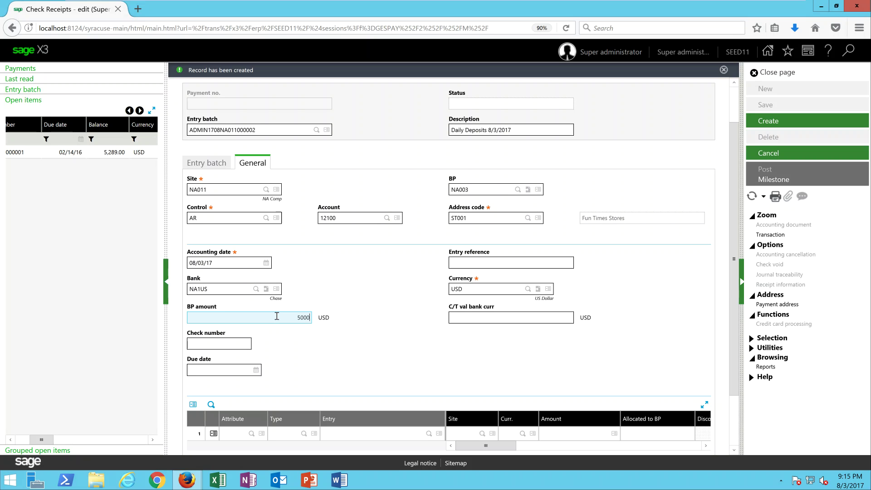
pyautogui.press('Tab')
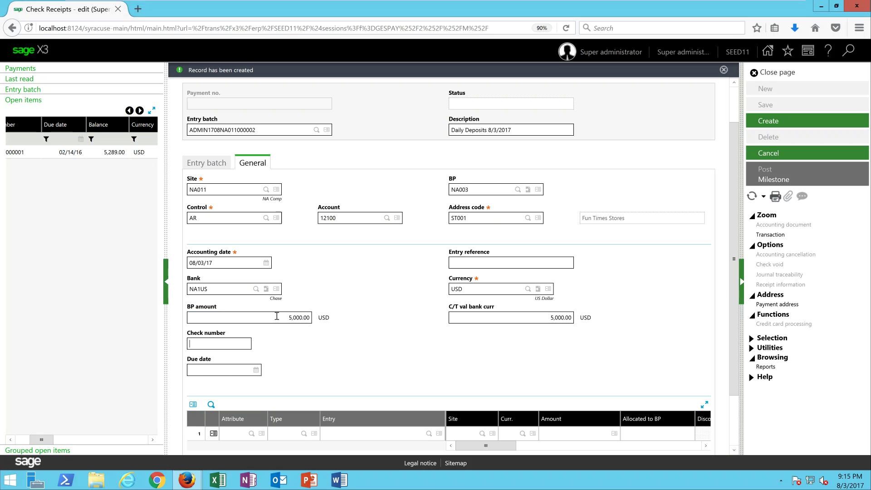
pyautogui.write('8356896')
pyautogui.press('Tab')
pyautogui.press('Tab')
pyautogui.moveTo(44, 442); pyautogui.dragTo(30, 443)
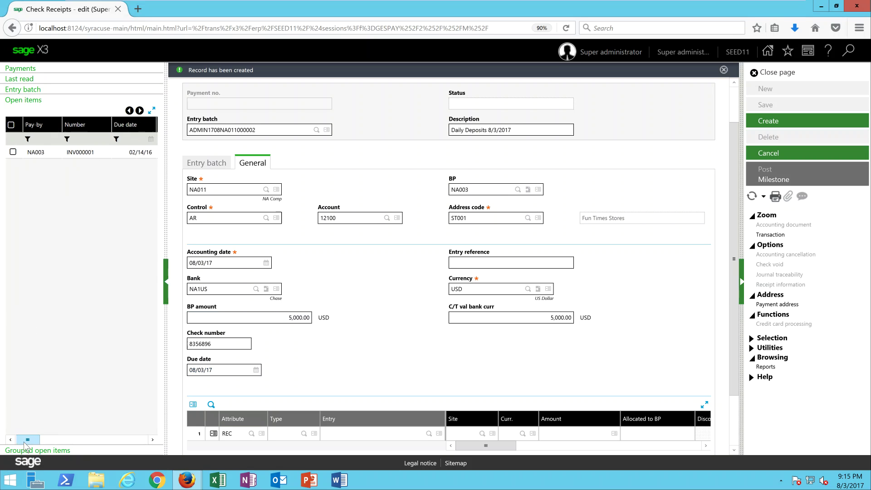
pyautogui.click(16, 152)
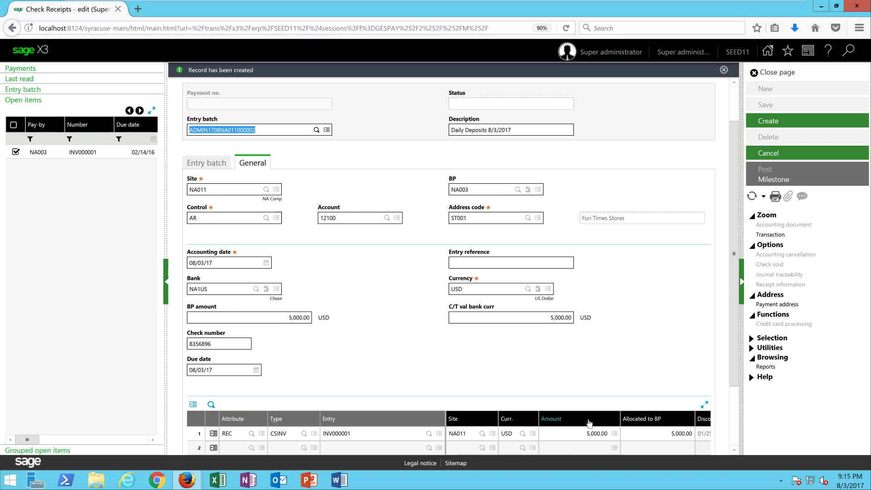
pyautogui.click(776, 121)
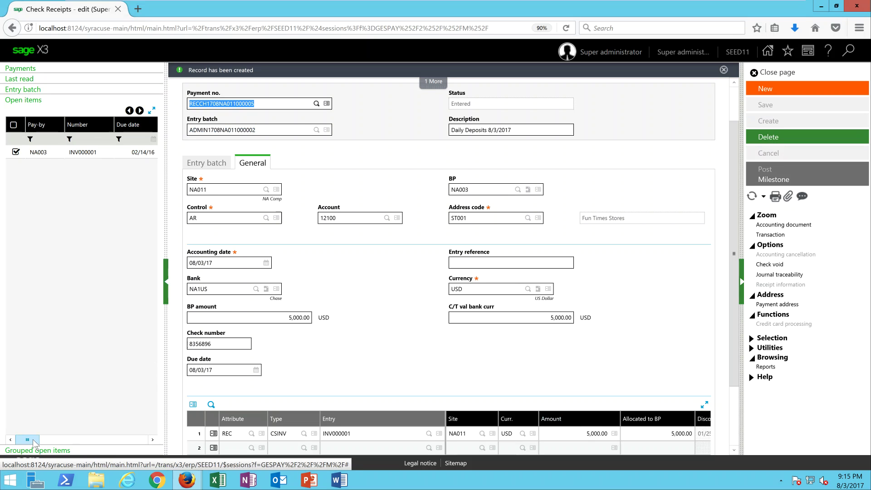
pyautogui.moveTo(31, 439); pyautogui.dragTo(55, 444)
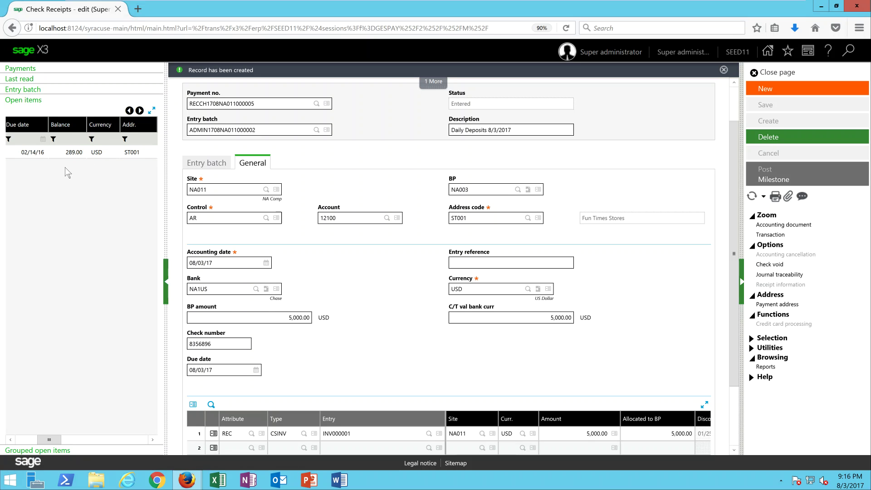
# Step: Start a new check receipt for Johnson Wholesale (NA005) in USD, refreshing open items
pyautogui.moveTo(50, 440); pyautogui.dragTo(28, 443)
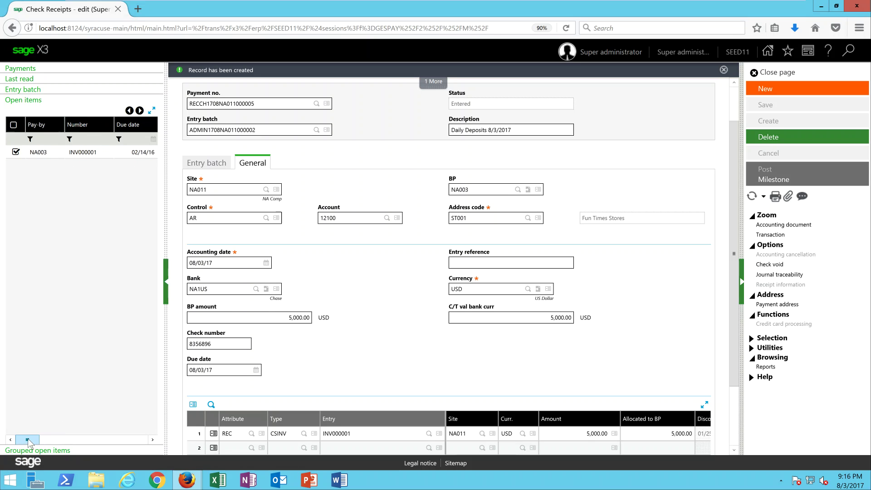
pyautogui.click(777, 91)
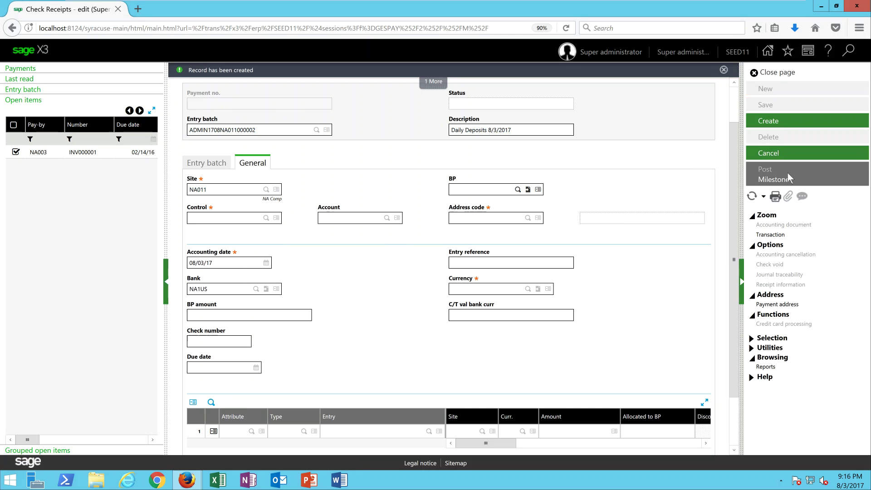
pyautogui.click(752, 198)
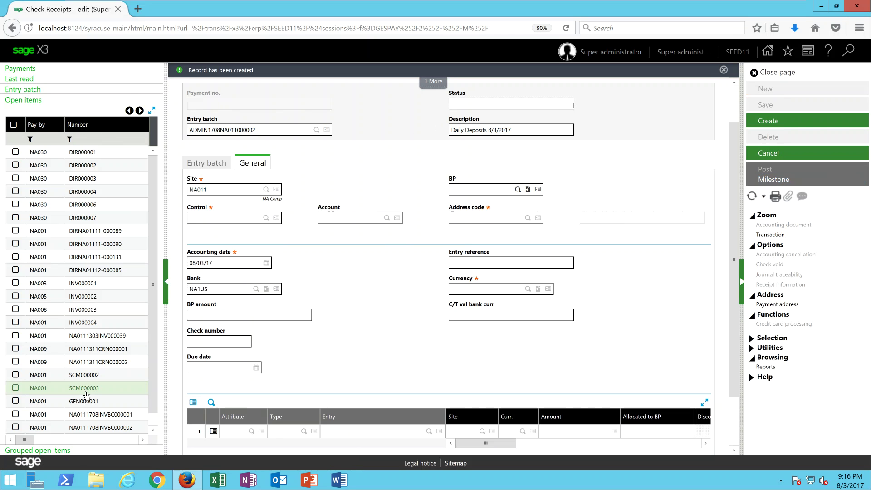
pyautogui.moveTo(29, 444)
pyautogui.mouseDown()
pyautogui.moveTo(46, 446)
pyautogui.moveTo(25, 449)
pyautogui.mouseUp()
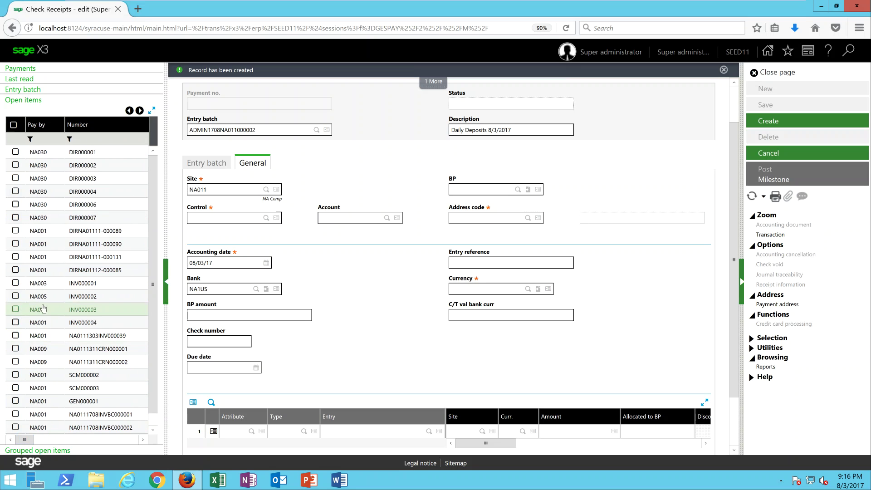
pyautogui.click(462, 188)
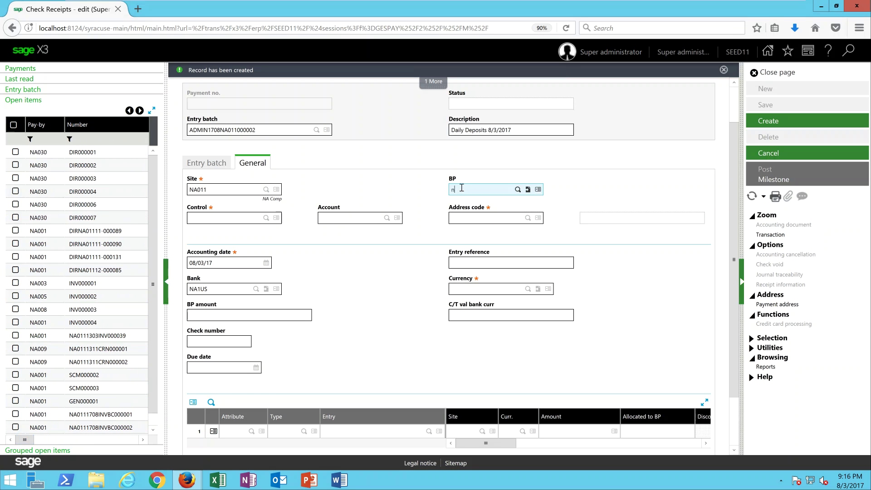
pyautogui.press('Tab')
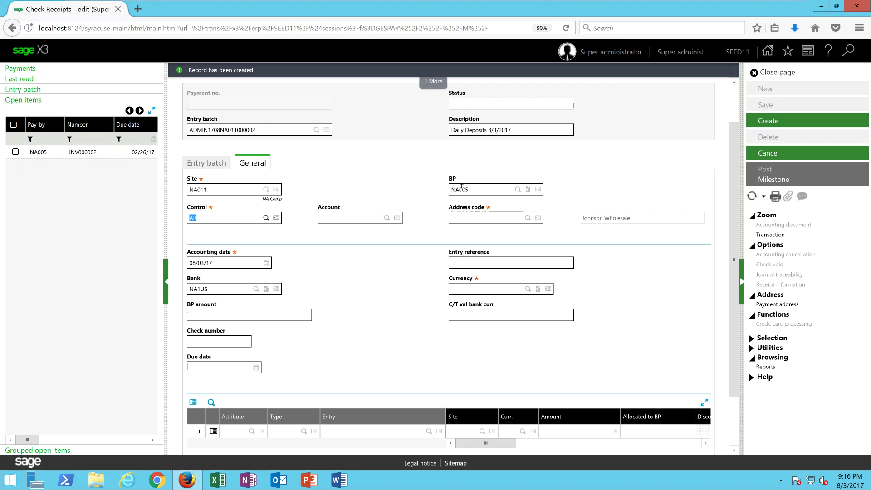
pyautogui.press('Tab')
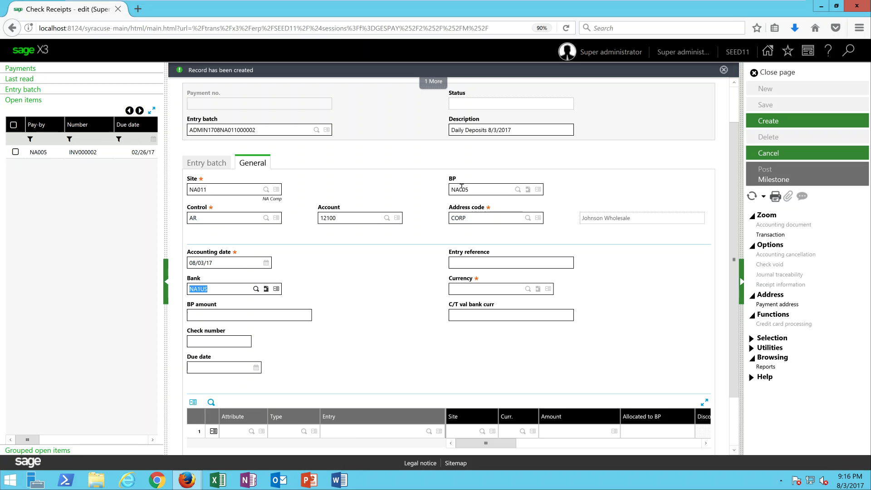
pyautogui.press('Tab')
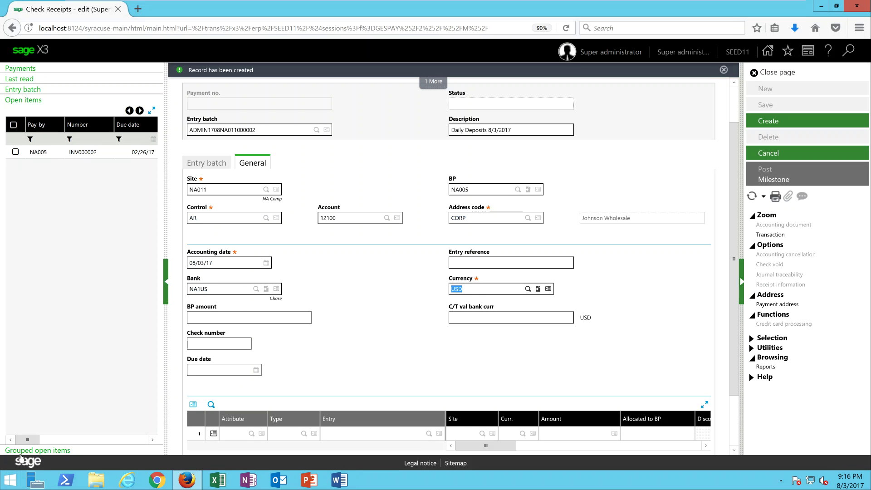
pyautogui.moveTo(35, 441); pyautogui.dragTo(47, 445)
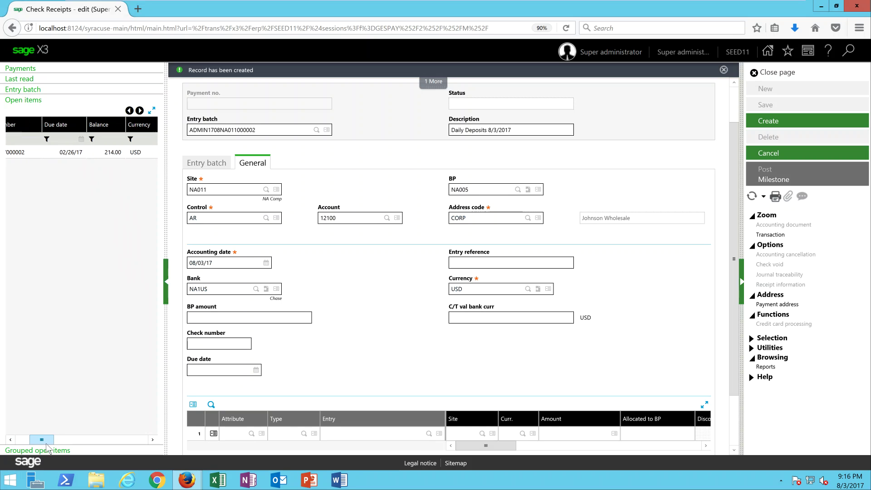
# Step: Enter 210.00 with check 970358 and apply it to invoice INV000002
pyautogui.click(243, 318)
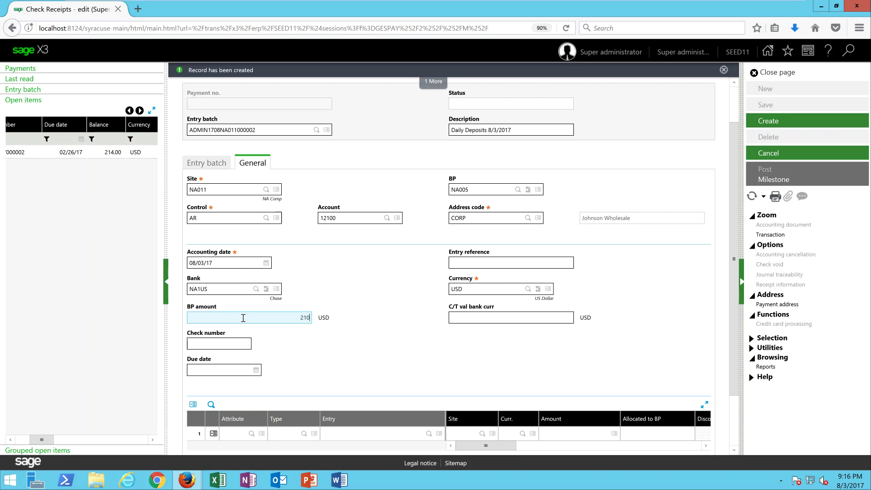
pyautogui.press('Tab')
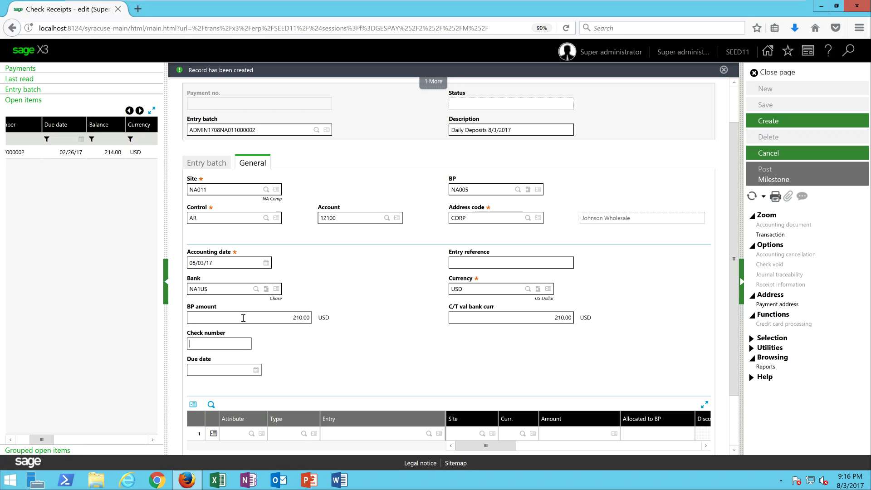
pyautogui.write('970358')
pyautogui.press('Tab')
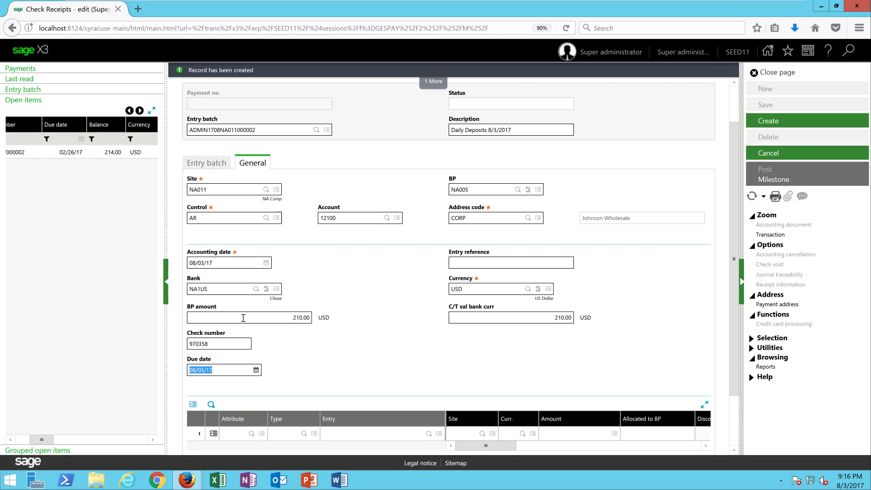
pyautogui.moveTo(45, 443); pyautogui.dragTo(26, 441)
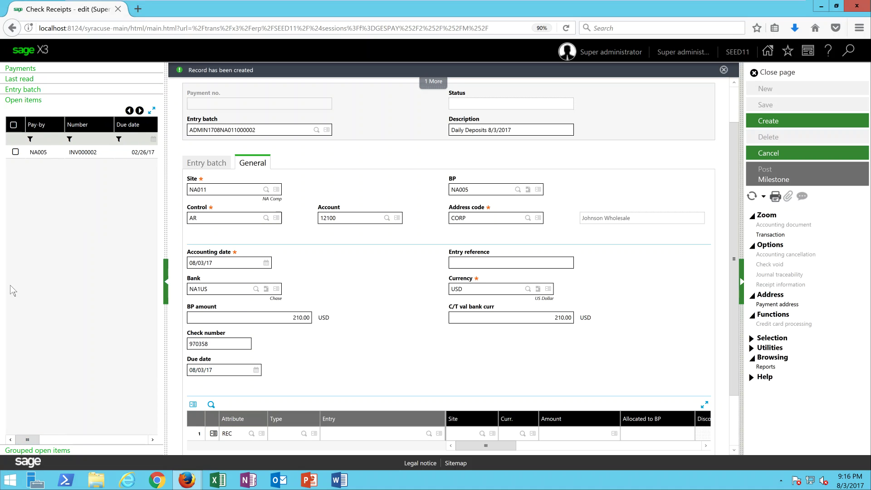
pyautogui.click(16, 152)
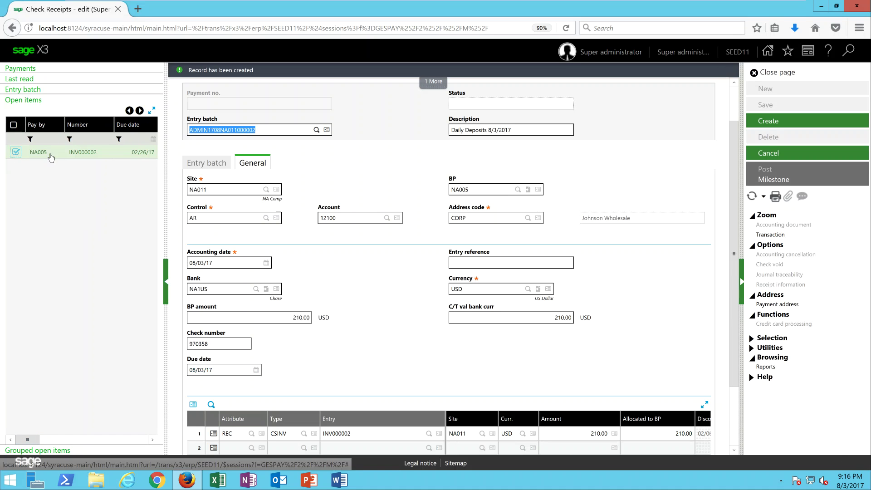
pyautogui.scroll(-1, 734, 263)
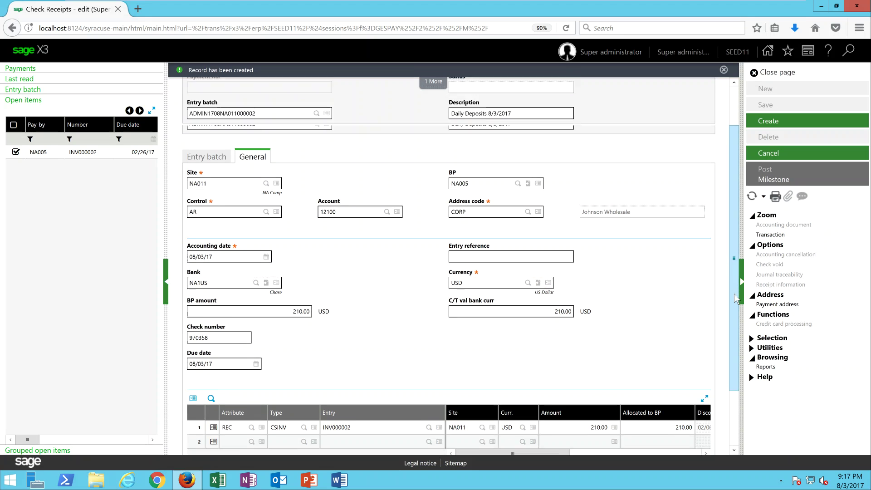
pyautogui.click(236, 407)
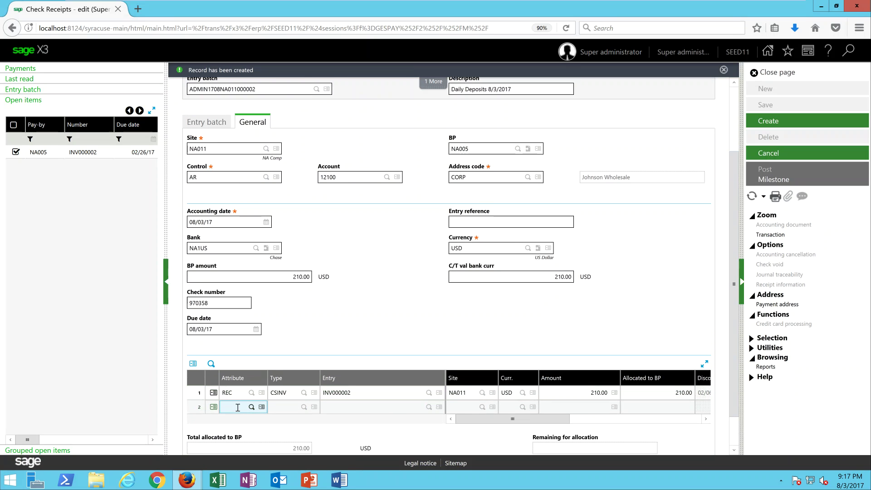
# Step: Set line 2 to Customer Discount, clear extra line 3, and create the 210.00 receipt
pyautogui.click(252, 407)
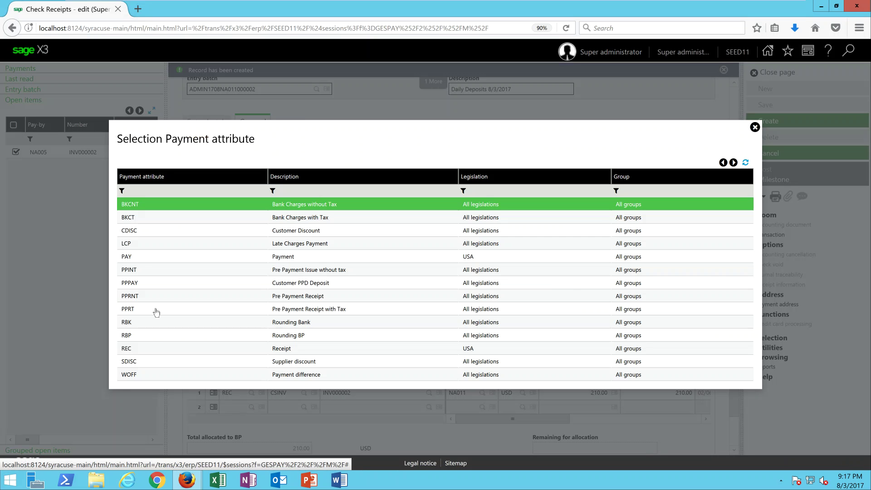
pyautogui.click(252, 230)
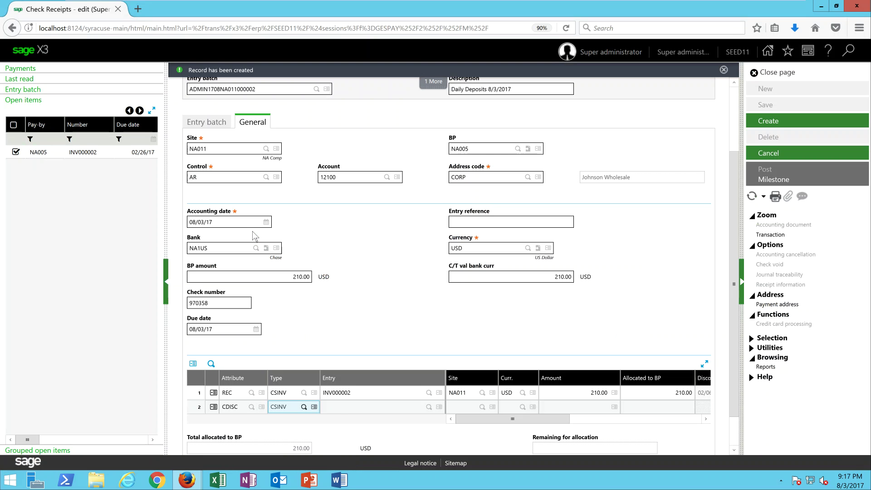
pyautogui.press('Tab')
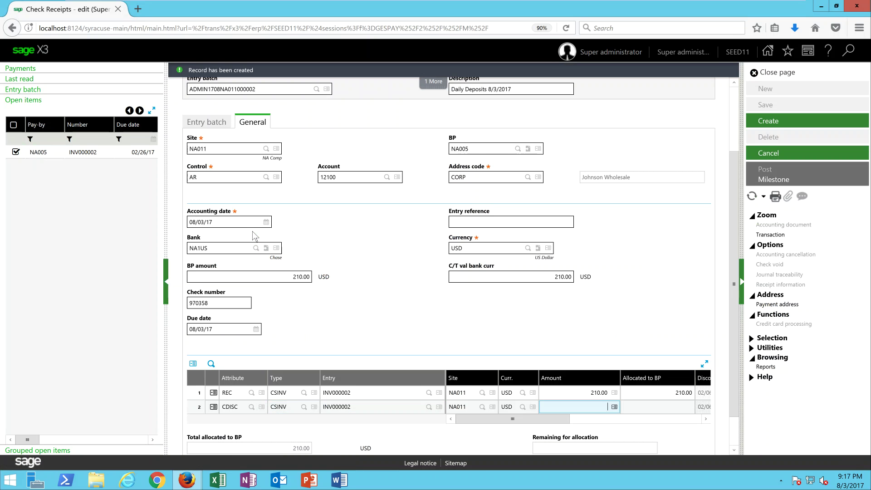
pyautogui.press('Tab')
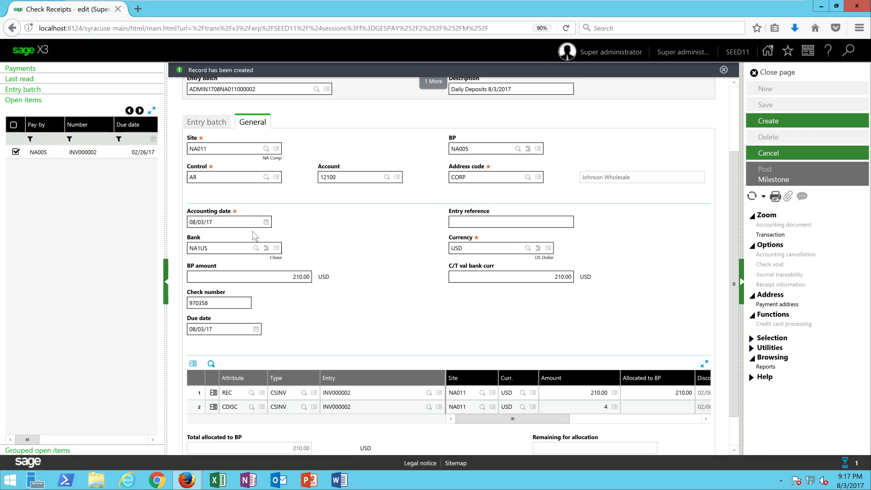
pyautogui.press('Tab')
pyautogui.press('Tab')
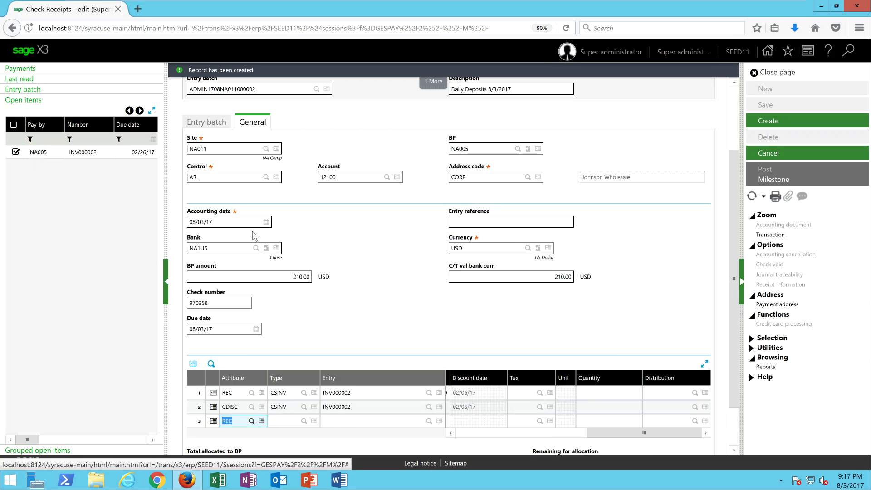
pyautogui.press('BackSpace')
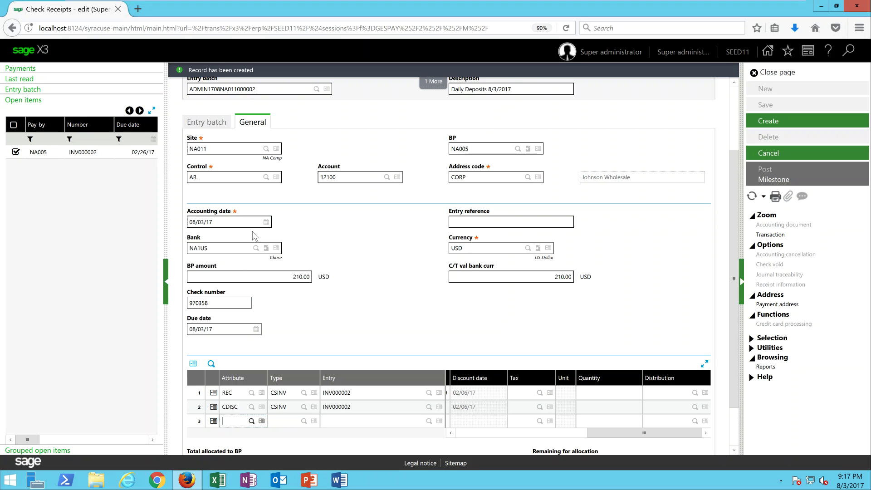
pyautogui.click(773, 122)
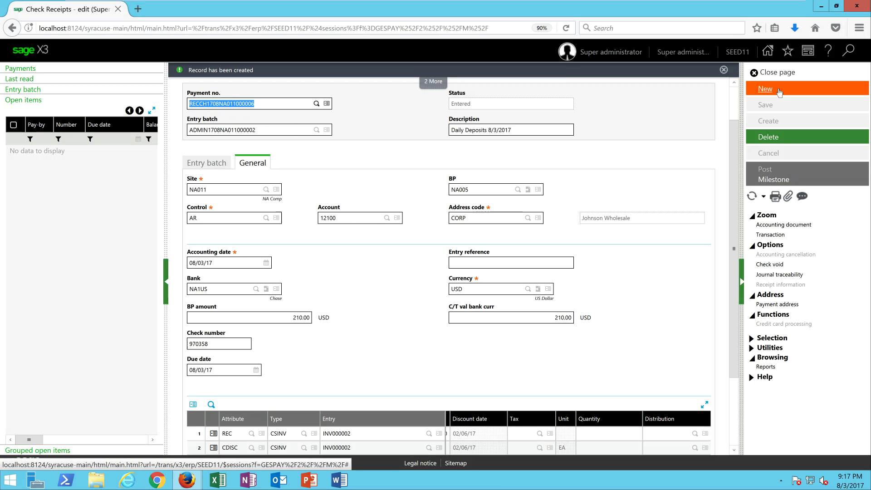
pyautogui.click(779, 91)
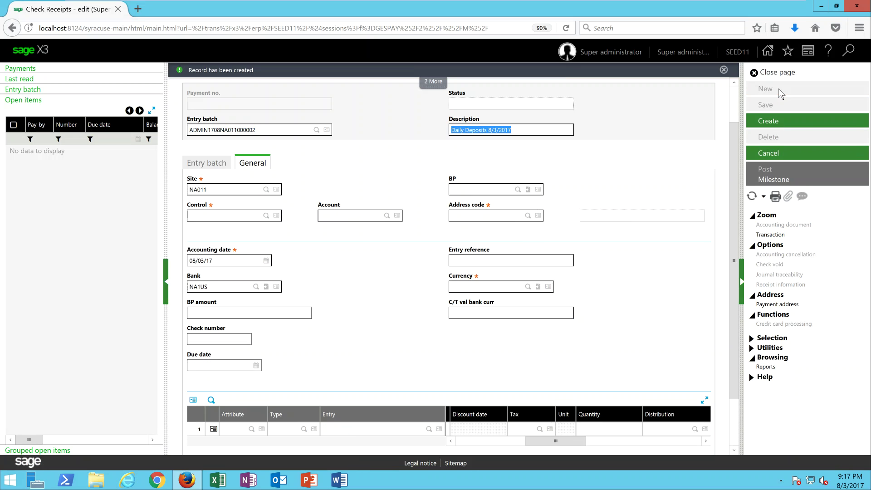
# Step: Enter customer NA001 with AR, CORP address, date, bank and USD defaults
pyautogui.click(752, 197)
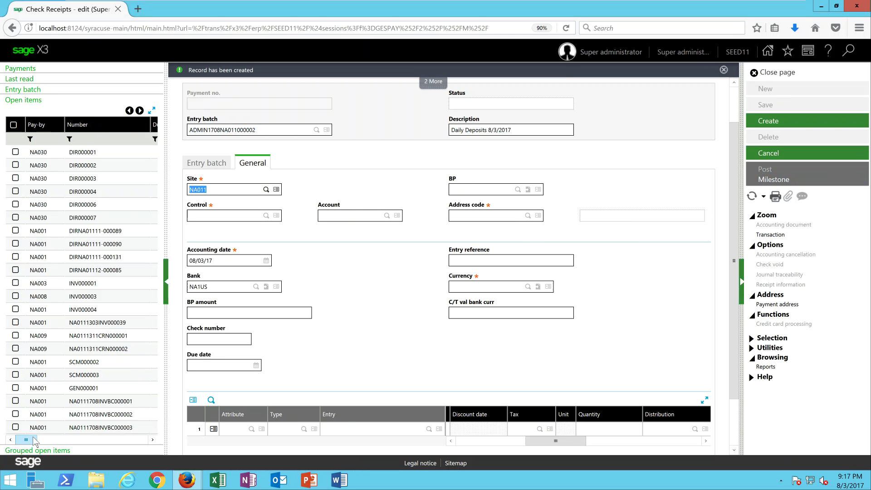
pyautogui.moveTo(33, 437)
pyautogui.mouseDown()
pyautogui.moveTo(60, 439)
pyautogui.moveTo(22, 440)
pyautogui.mouseUp()
pyautogui.click(473, 191)
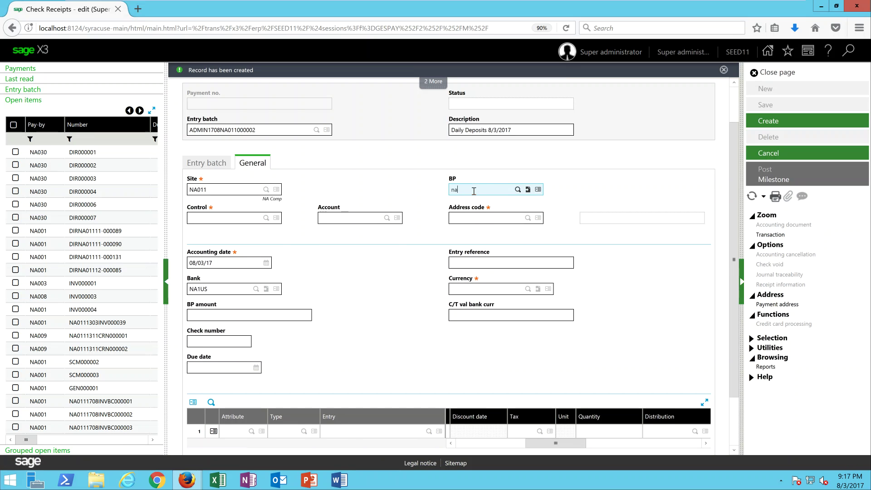
pyautogui.press('Tab')
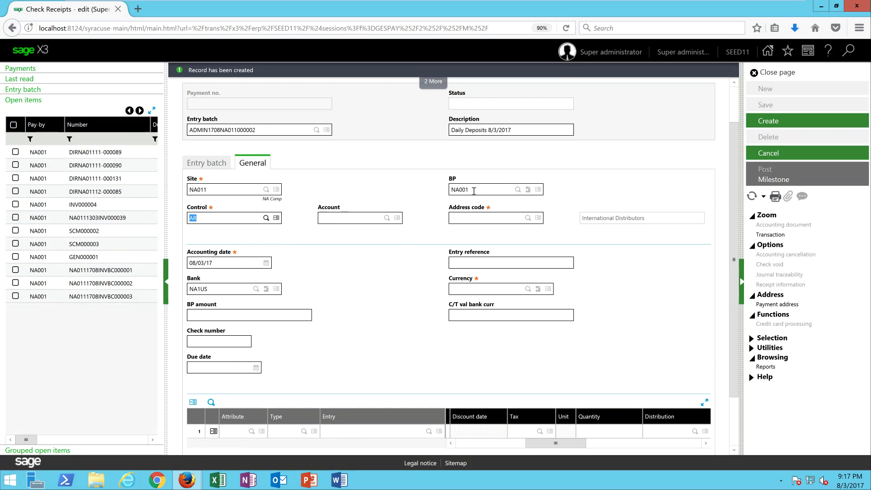
pyautogui.press('Tab')
pyautogui.press('Tab')
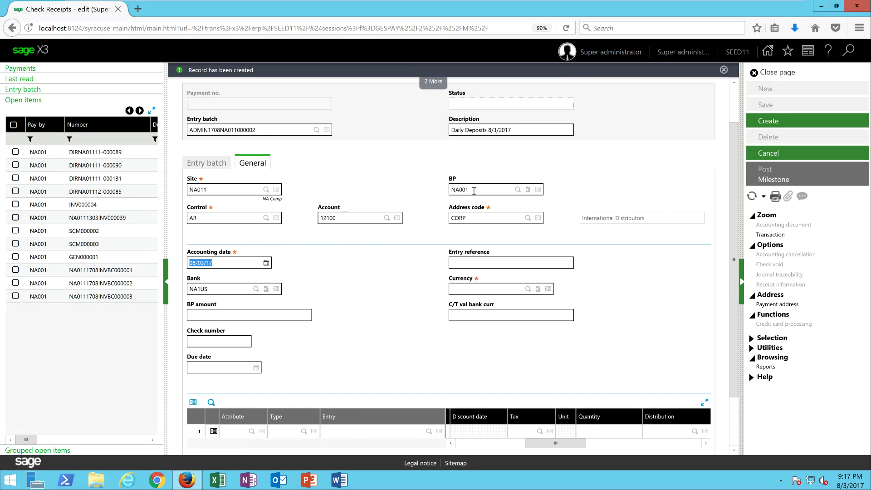
pyautogui.press('Tab')
pyautogui.press('Tab')
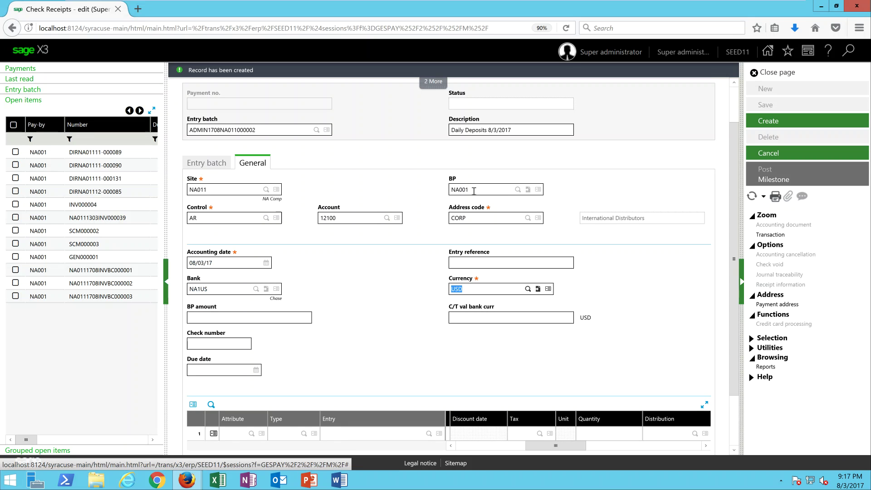
pyautogui.press('Tab')
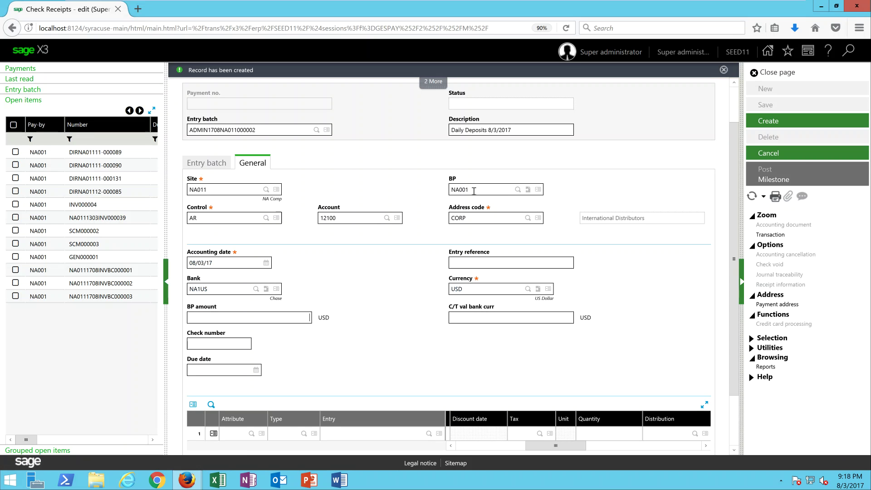
# Step: Enter 7,000.00 with check 634758, add a REC line on site NA011, and create it
pyautogui.press('Tab')
pyautogui.write('634758')
pyautogui.press('Tab')
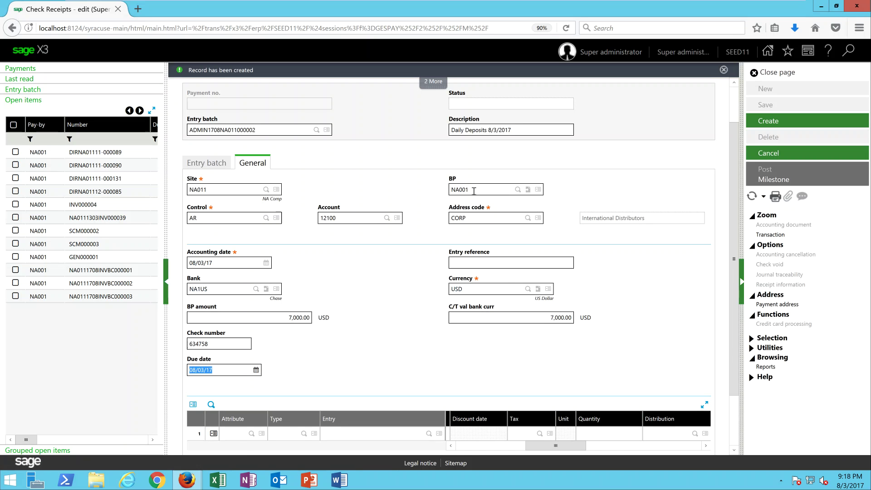
pyautogui.press('Tab')
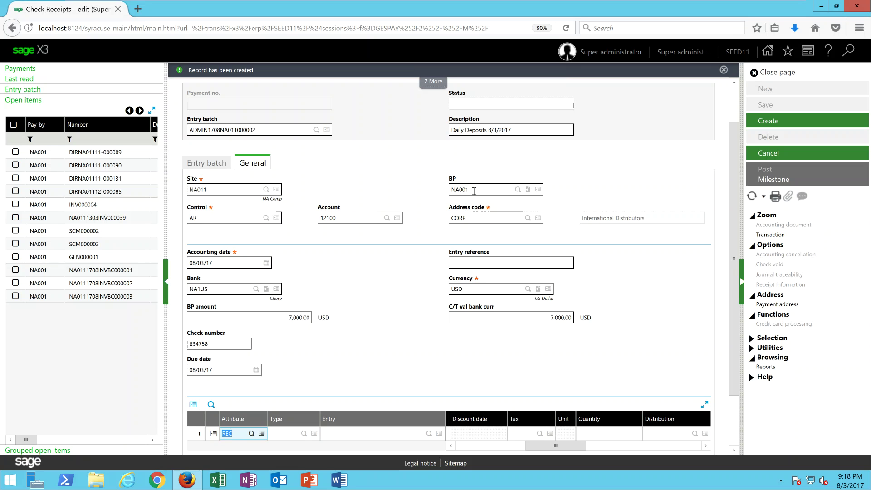
pyautogui.press('Tab')
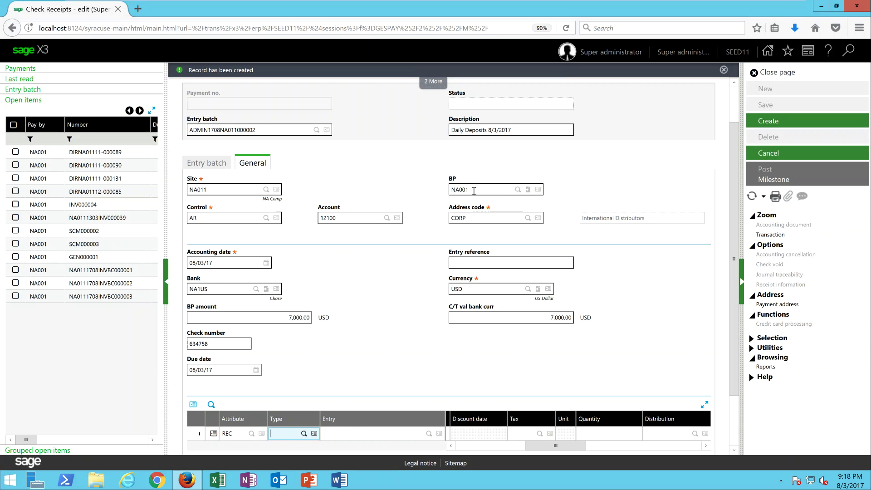
pyautogui.press('Tab')
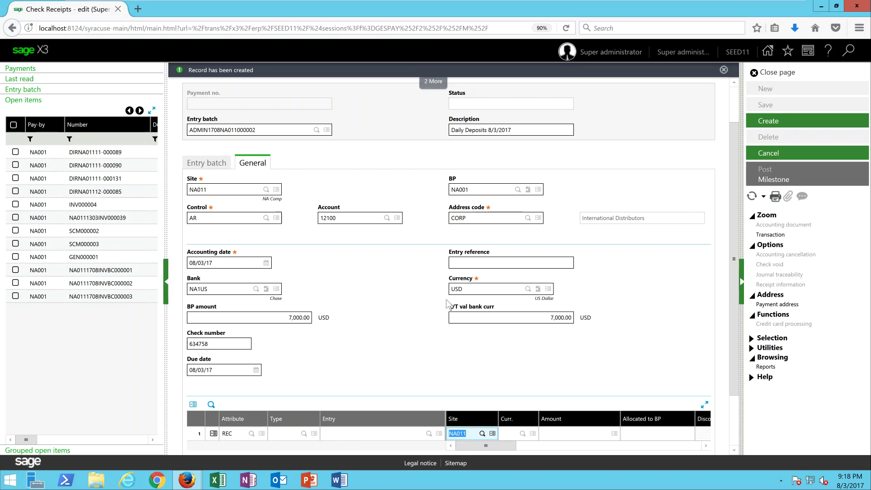
pyautogui.press('Tab')
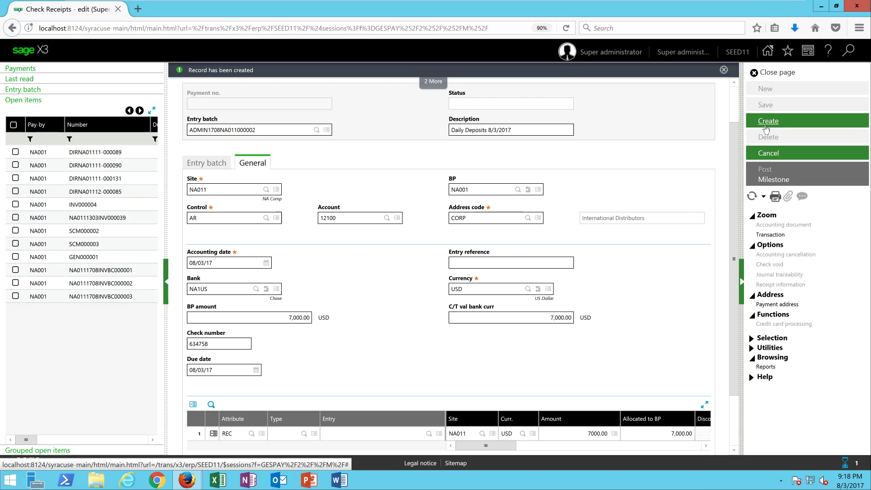
pyautogui.click(767, 128)
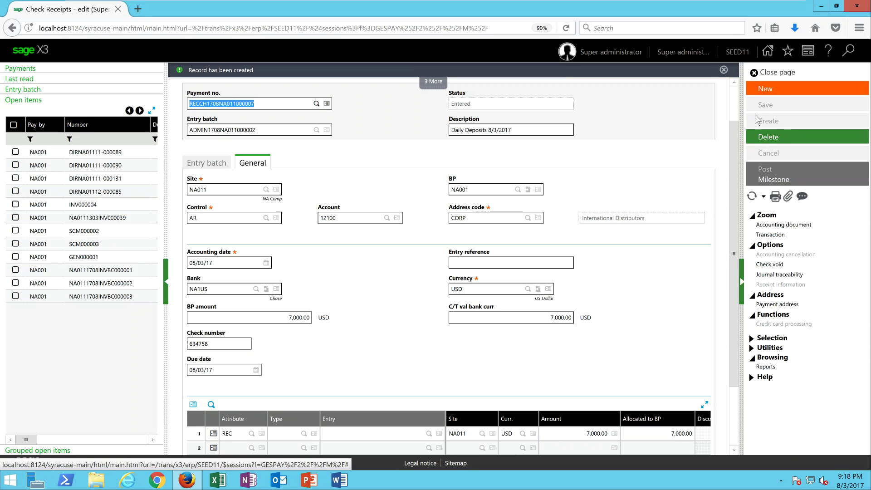
# Step: Start another check receipt for customer NA001, accepting its date, bank and currency defaults
pyautogui.click(770, 91)
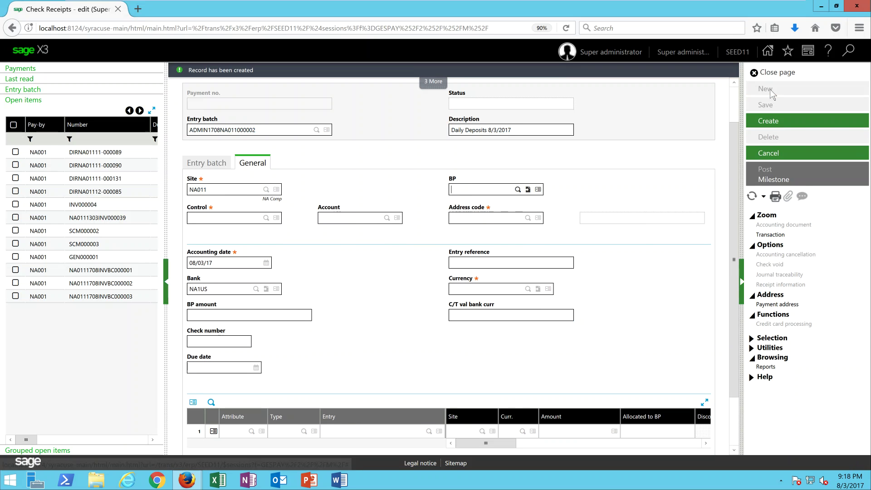
pyautogui.write('na001')
pyautogui.press('Tab')
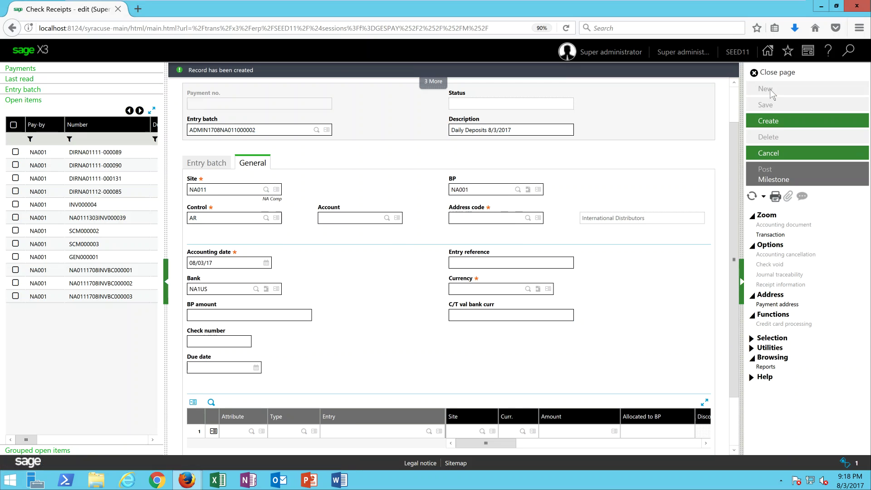
pyautogui.press('Tab')
pyautogui.press('Tab')
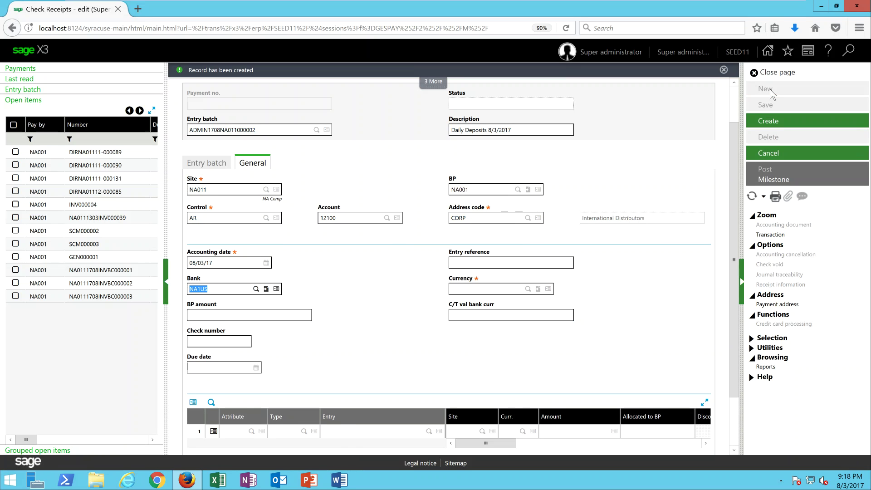
pyautogui.press('Tab')
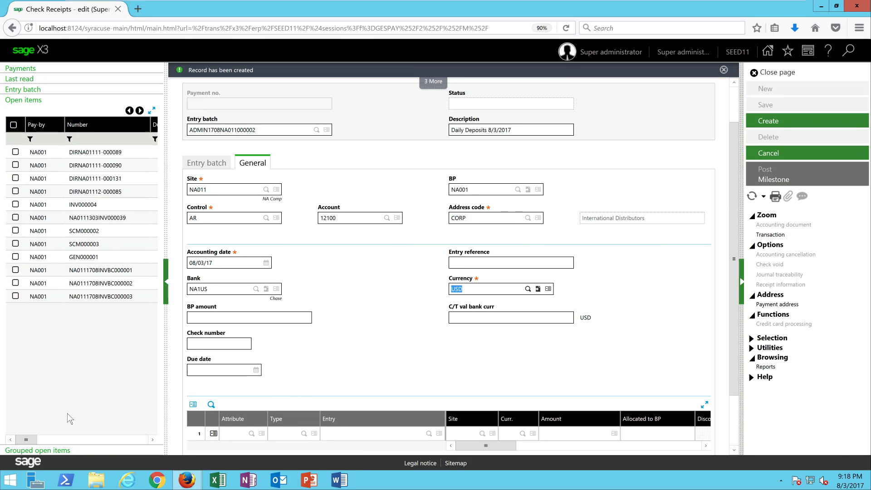
pyautogui.moveTo(28, 442); pyautogui.dragTo(48, 443)
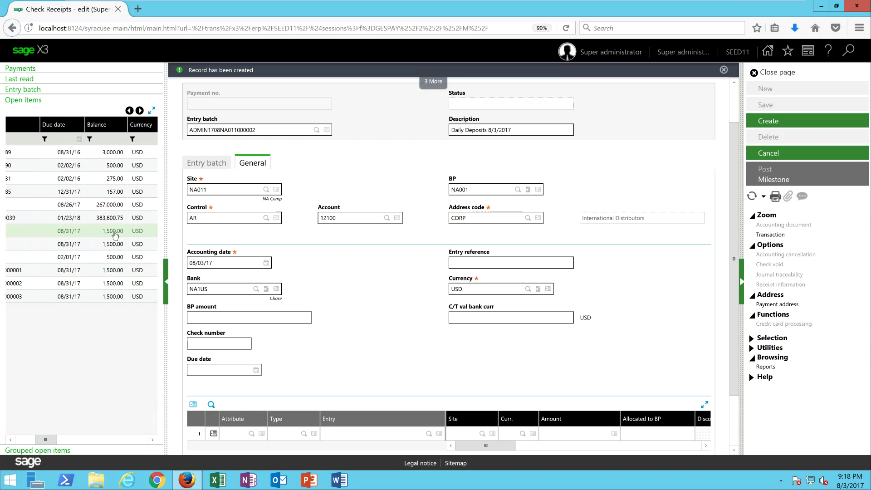
pyautogui.moveTo(51, 439); pyautogui.dragTo(24, 440)
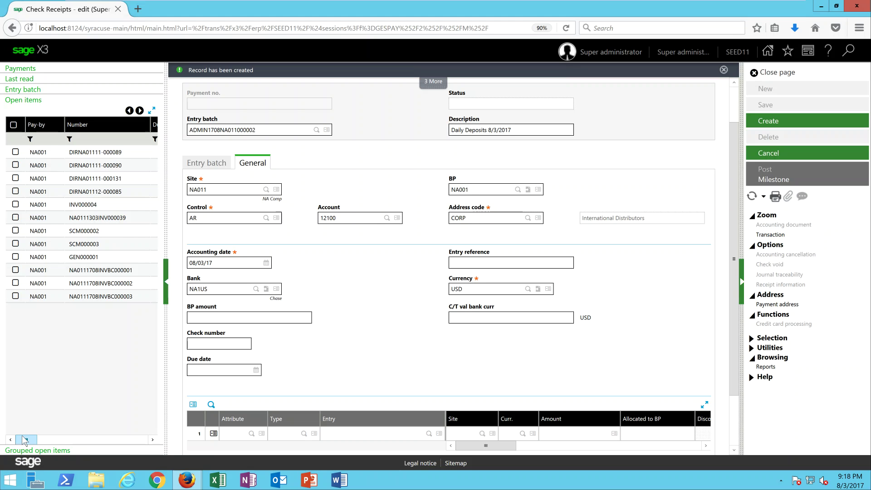
# Step: Enter a 1,500.00 receipt amount with check number 74358, due 08/03/17
pyautogui.click(278, 319)
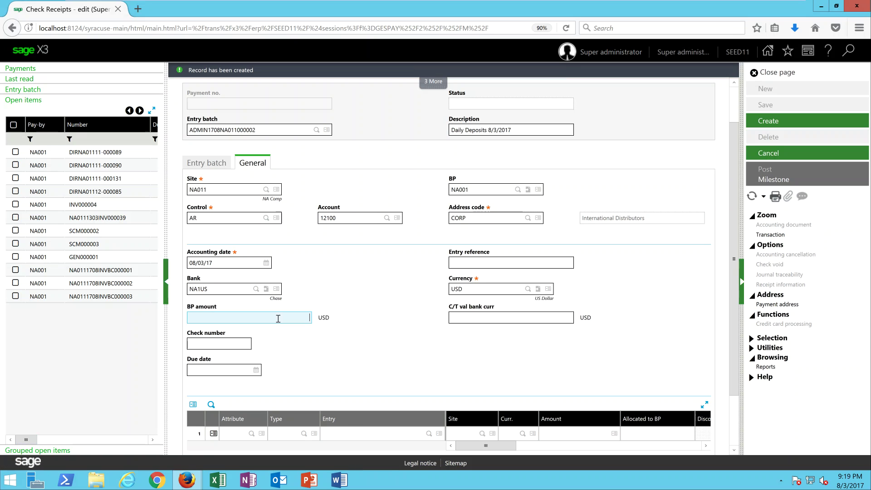
pyautogui.write('1,500')
pyautogui.press('Tab')
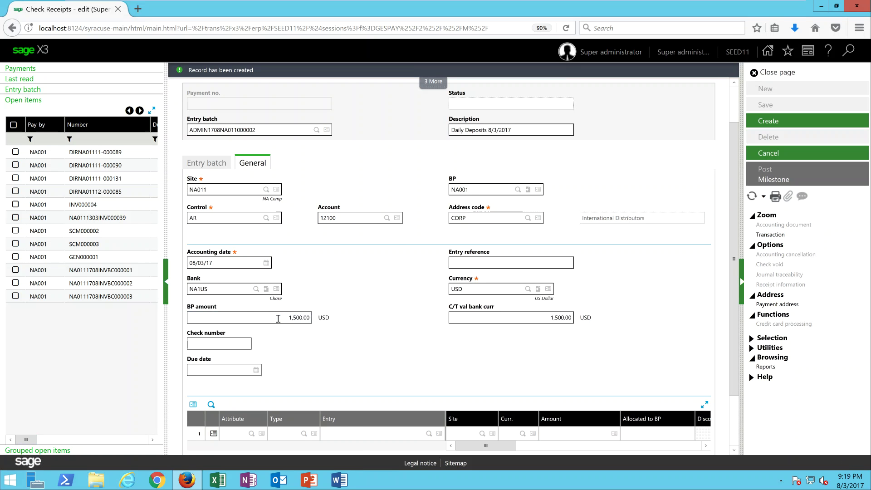
pyautogui.write('74358')
pyautogui.press('Tab')
pyautogui.press('Tab')
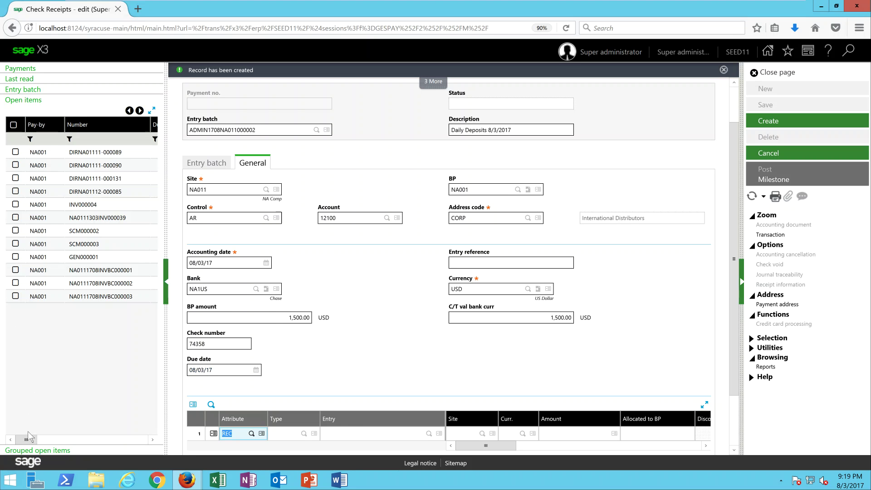
pyautogui.moveTo(27, 439)
pyautogui.mouseDown()
pyautogui.moveTo(47, 441)
pyautogui.moveTo(28, 441)
pyautogui.mouseUp()
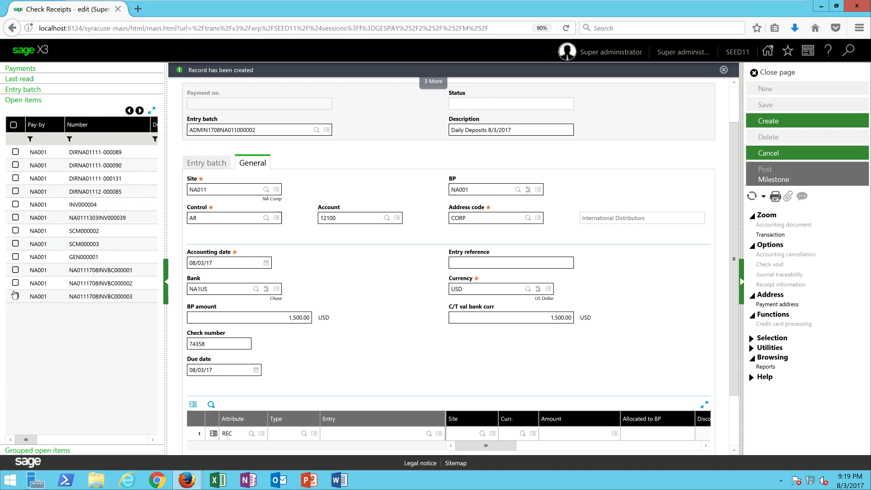
# Step: Allocate SCM000002, NA0111708INVBC000001 and NA0111708INVBC000002 to the check, then create the receipt
pyautogui.click(15, 231)
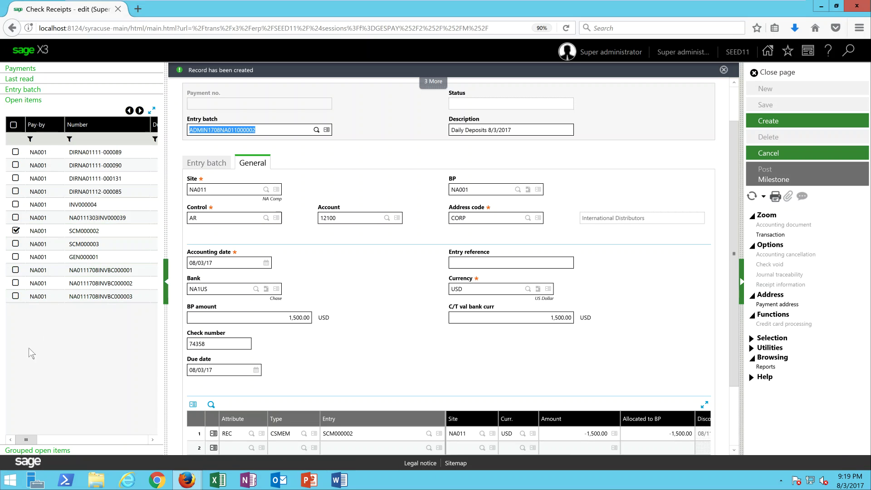
pyautogui.click(16, 271)
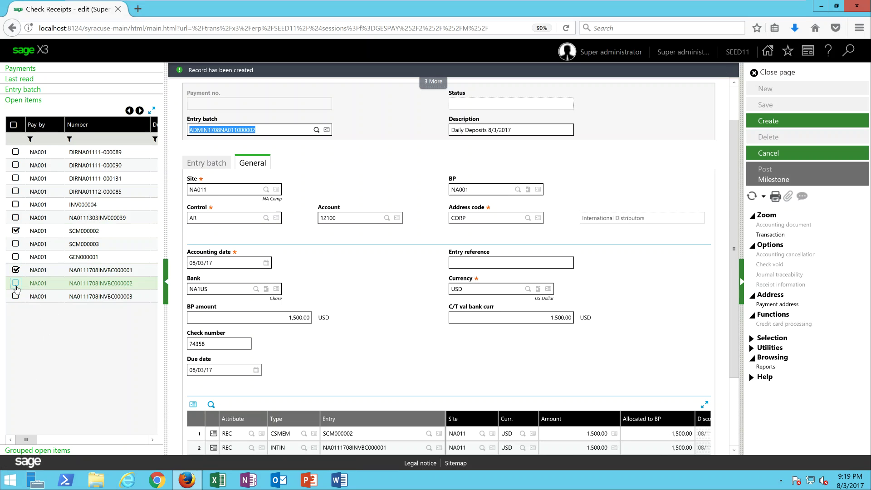
pyautogui.click(15, 283)
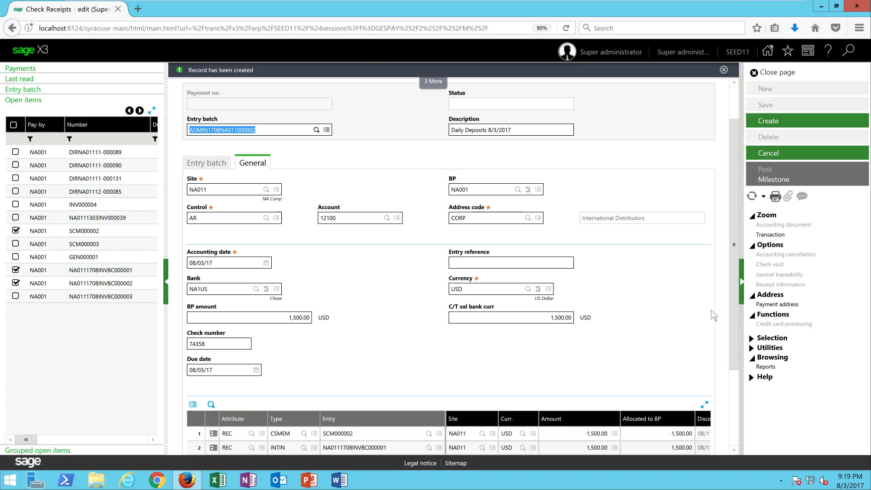
pyautogui.moveTo(734, 296); pyautogui.dragTo(732, 345)
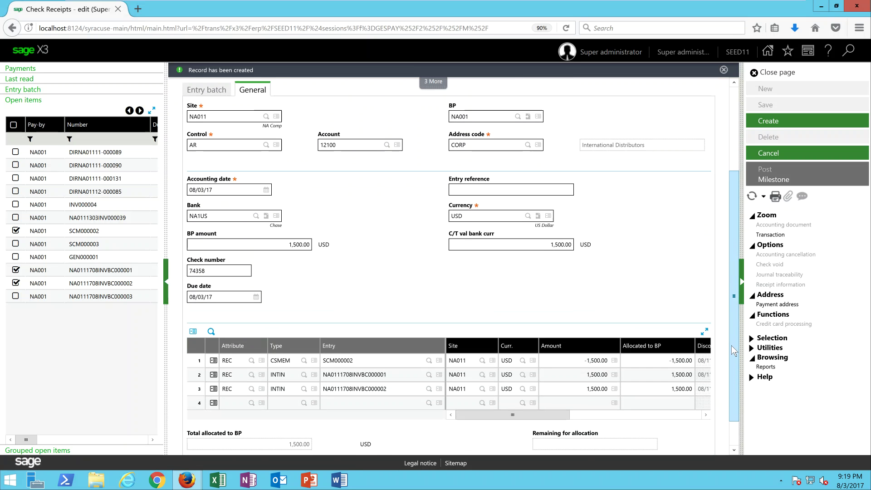
pyautogui.click(769, 121)
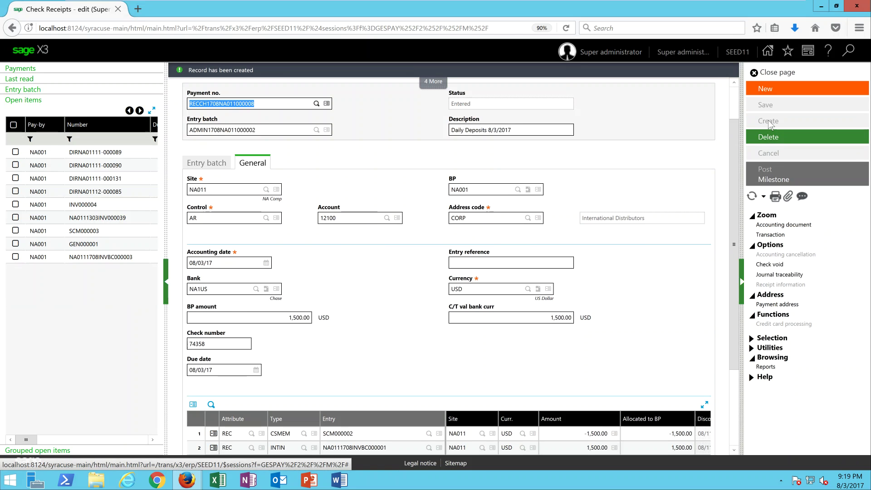
# Step: List batch ADMIN1708NA011000002's five check payments (14,780.00 total), copy the batch number, and open printing
pyautogui.moveTo(735, 150); pyautogui.dragTo(734, 129)
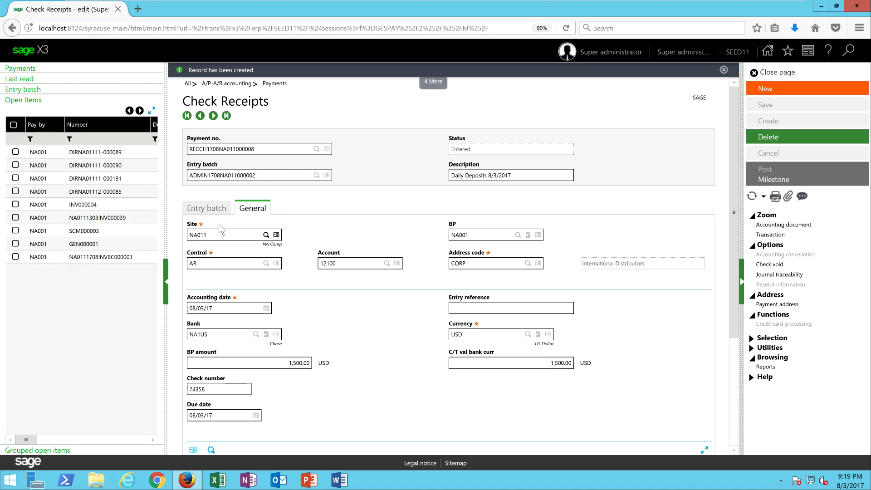
pyautogui.click(210, 210)
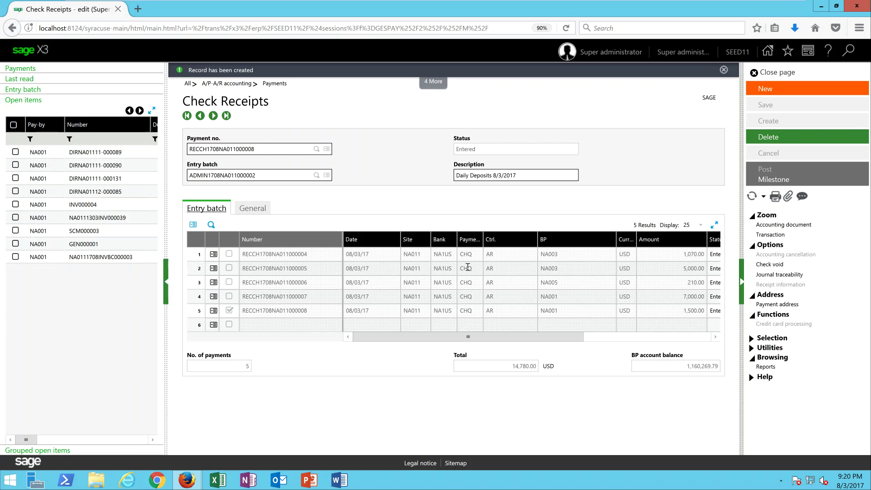
pyautogui.click(277, 177)
pyautogui.hotkey('ctrl', 'c')
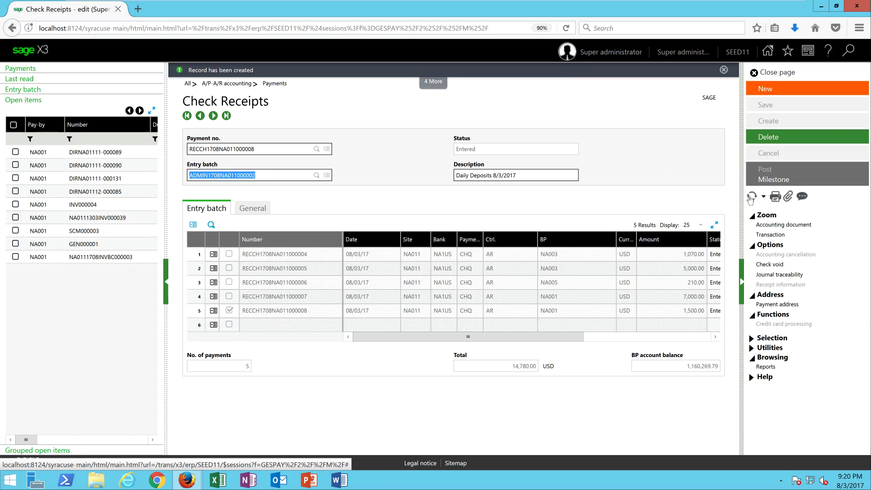
pyautogui.click(769, 201)
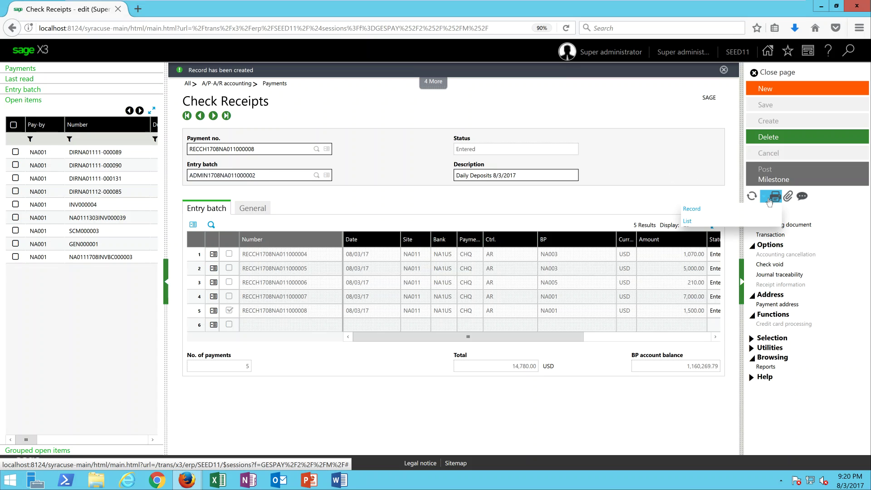
# Step: Bring up the Selection Print codes list of reports for the payments
pyautogui.click(703, 222)
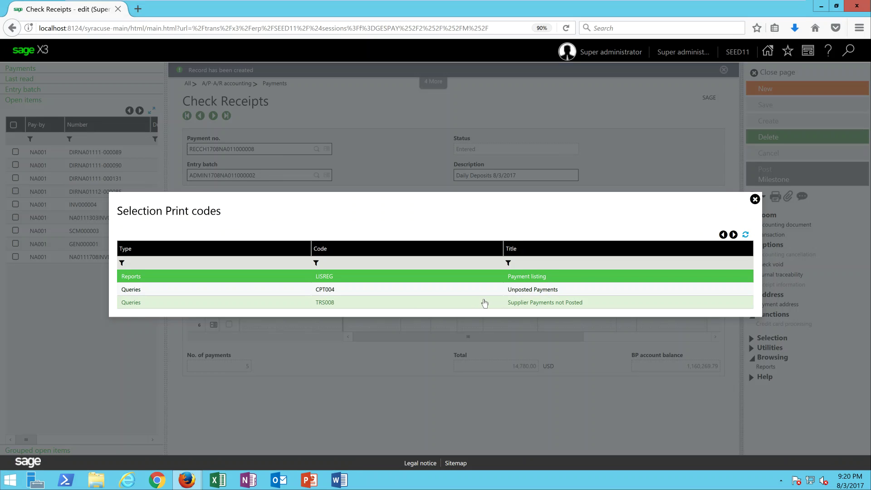
# Step: Choose Payment listing (LISREG) and set both Lot range ends to ADMIN1708NA011000002
pyautogui.click(370, 277)
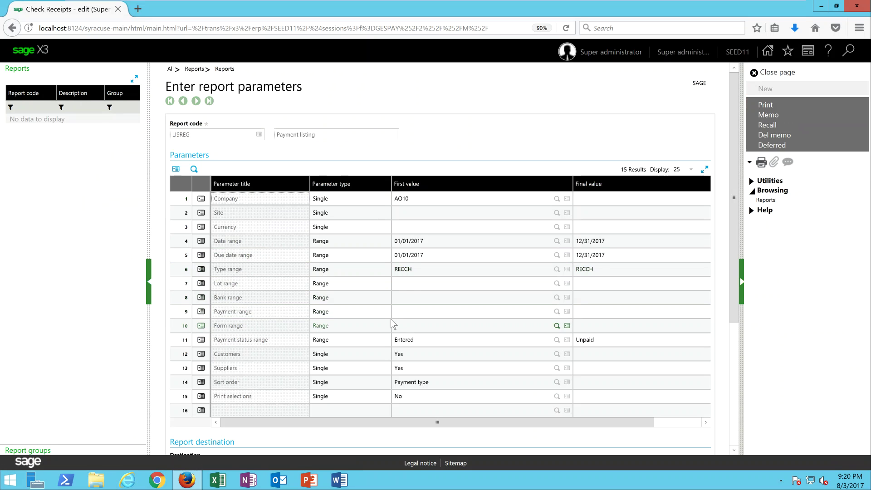
pyautogui.click(411, 284)
pyautogui.hotkey('ctrl', 'v')
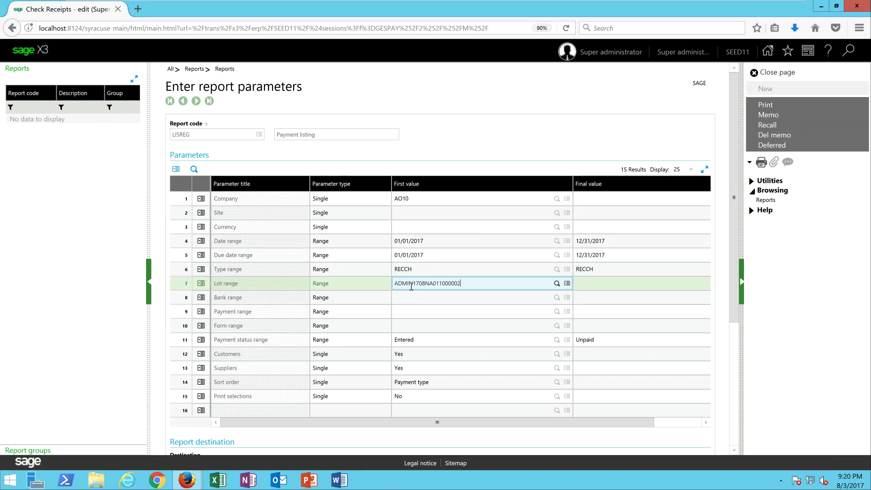
pyautogui.click(609, 283)
pyautogui.hotkey('ctrl', 'v')
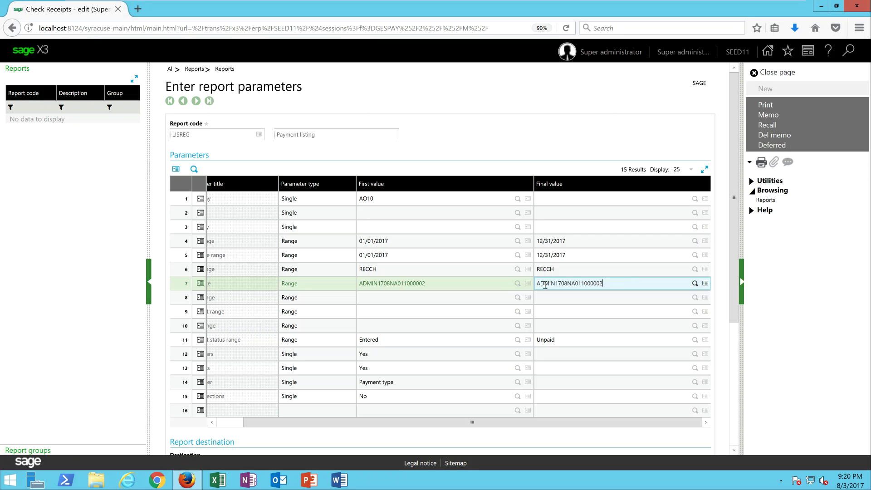
# Step: Change Company from AO10 to NA10 and print the Payment listing
pyautogui.click(409, 200)
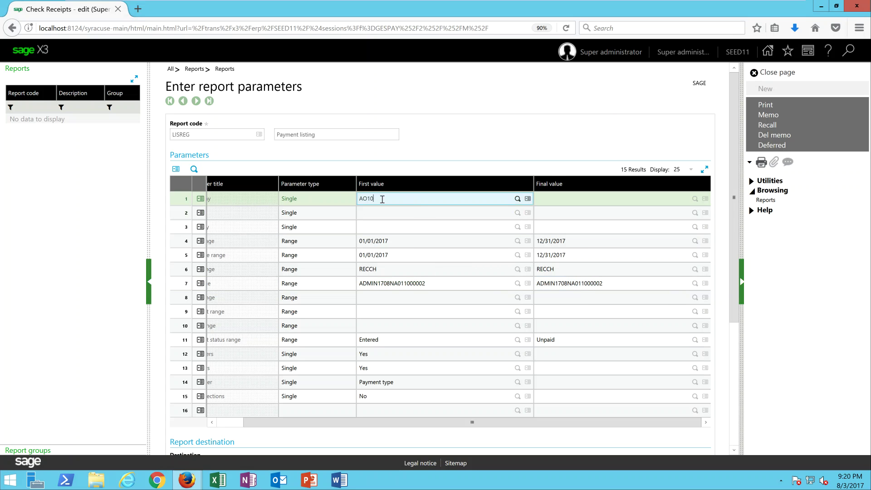
pyautogui.moveTo(382, 199); pyautogui.dragTo(303, 197)
pyautogui.write('n10')
pyautogui.press('Tab')
pyautogui.press('Return')
pyautogui.press('BackSpace')
pyautogui.press('BackSpace')
pyautogui.write('10')
pyautogui.press('Tab')
pyautogui.press('Return')
pyautogui.write('NA10')
pyautogui.press('Tab')
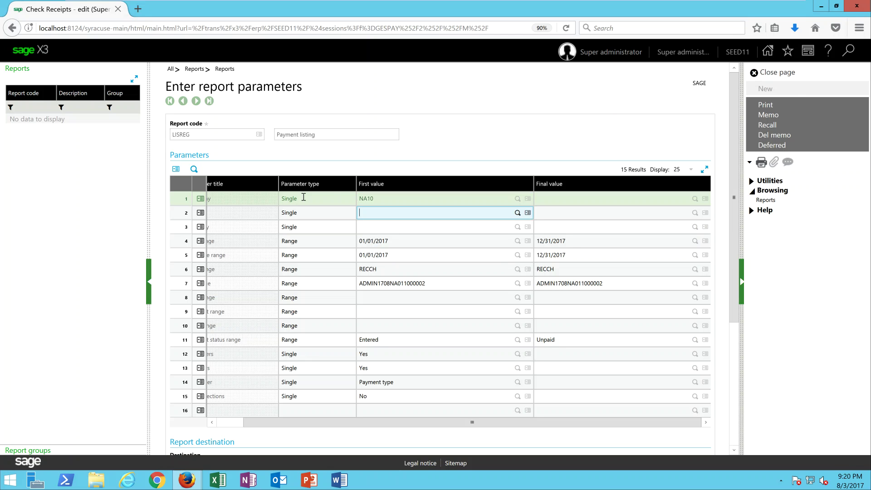
pyautogui.click(772, 109)
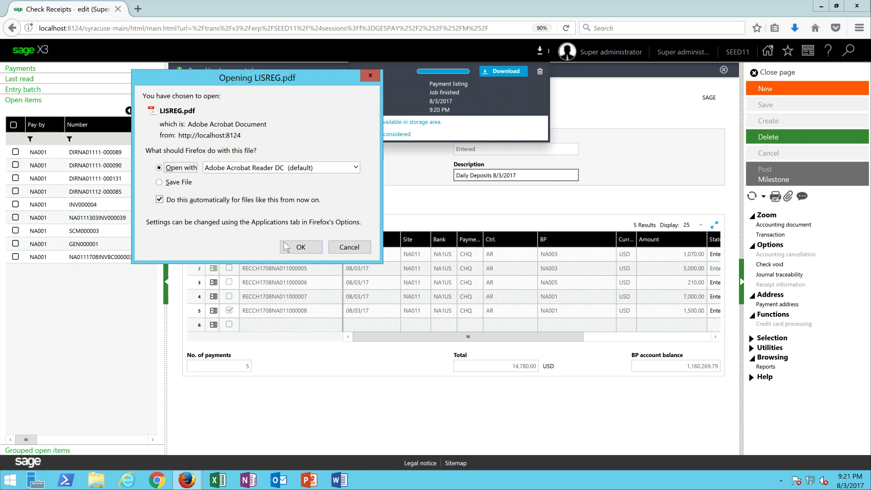
# Step: Open LISREG-1.pdf in Acrobat Reader, then close it
pyautogui.click(286, 247)
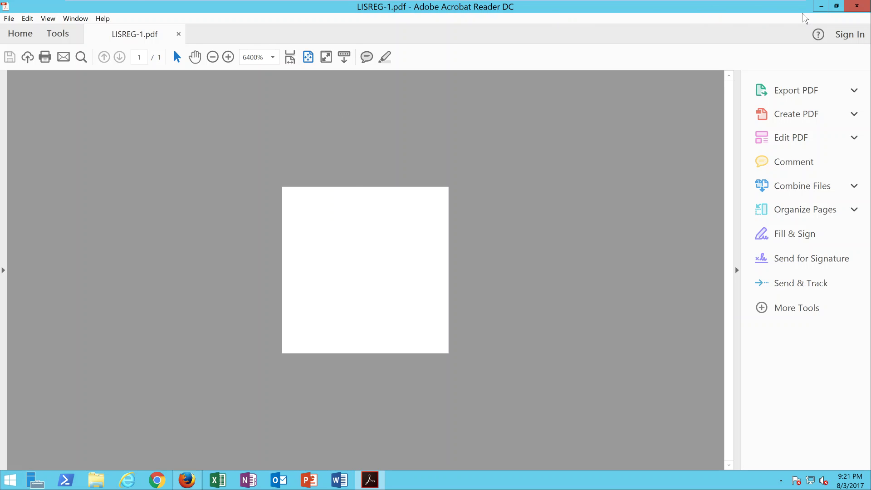
pyautogui.click(857, 6)
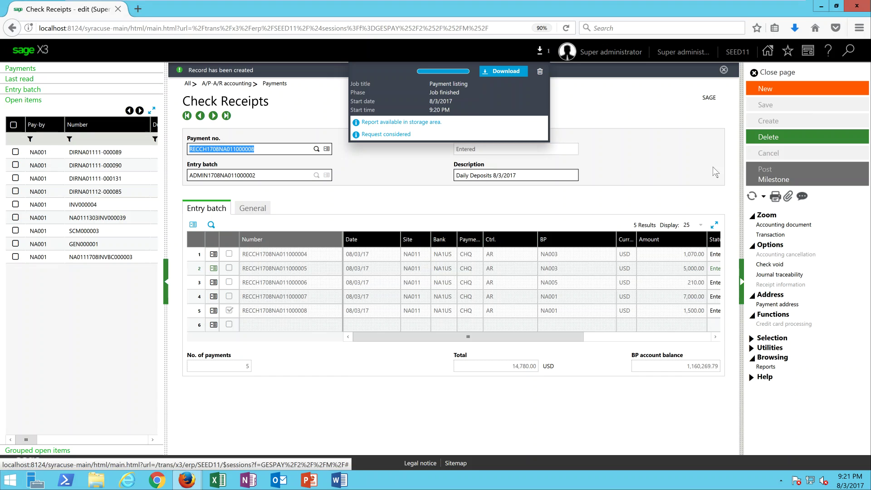
# Step: Reopen the Payment listing (LISREG) report with company NA10
pyautogui.click(776, 196)
pyautogui.click(730, 222)
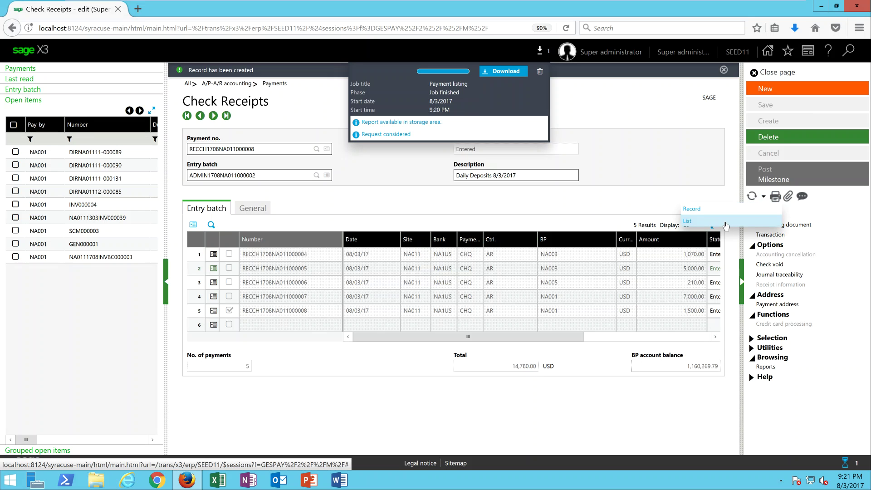
pyautogui.click(329, 278)
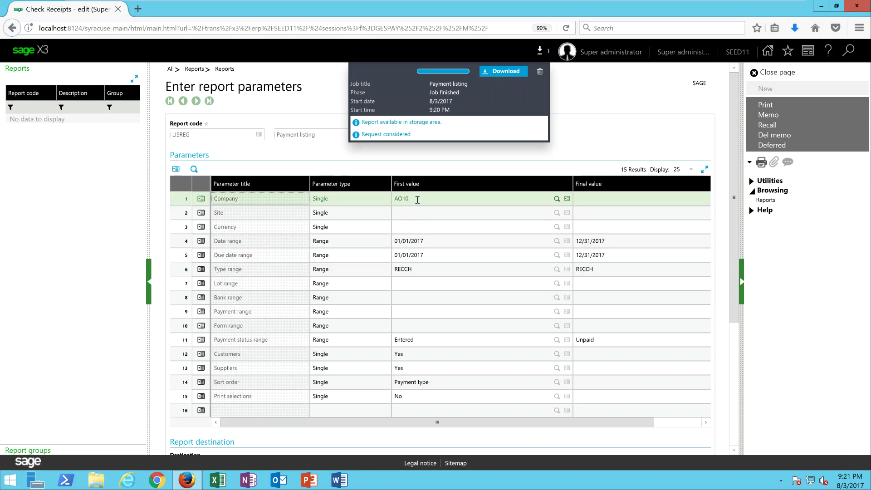
pyautogui.click(417, 199)
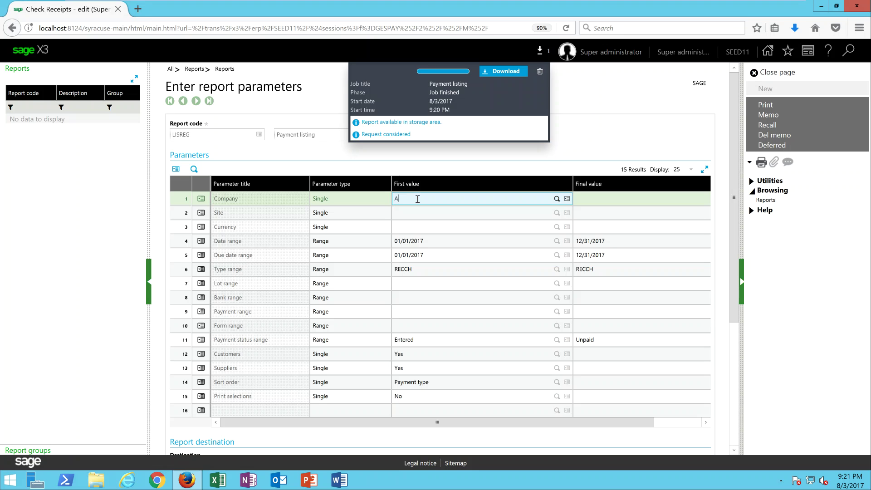
pyautogui.write('na10')
pyautogui.press('Tab')
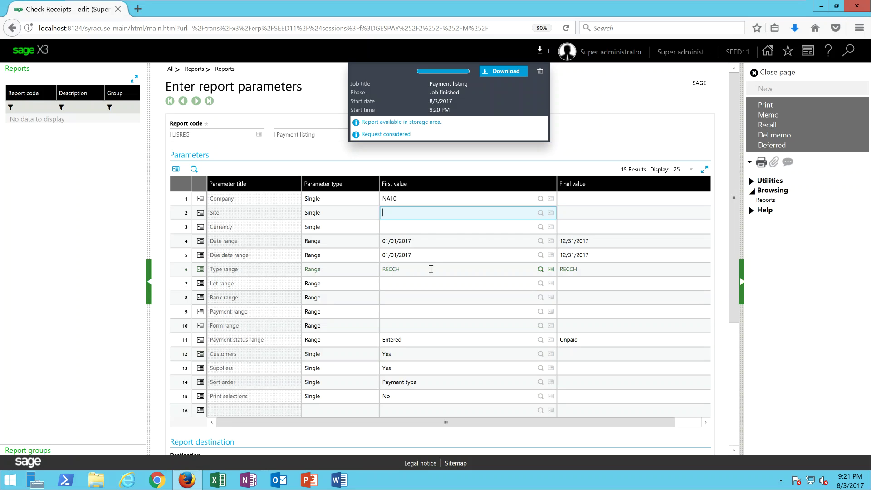
# Step: Limit the date range to 08/03/2017, clear the due date range, print, and open LISREG-2.pdf
pyautogui.click(437, 242)
pyautogui.write('8/')
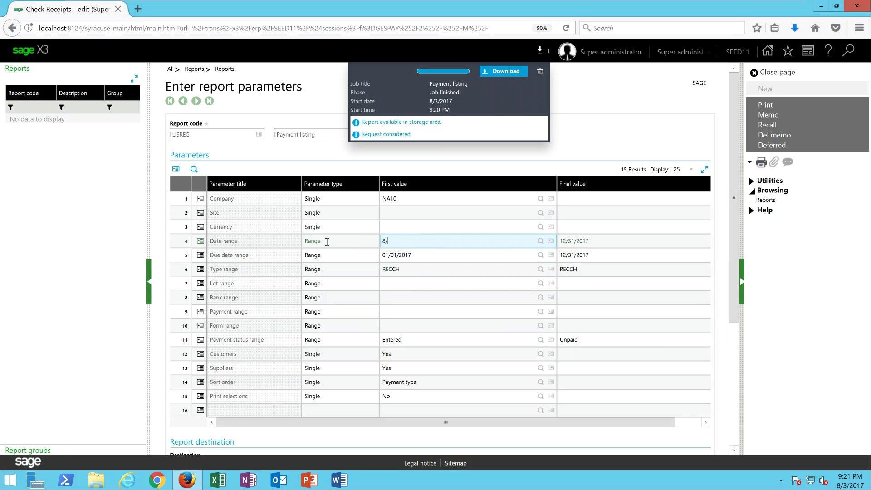
pyautogui.write('8/')
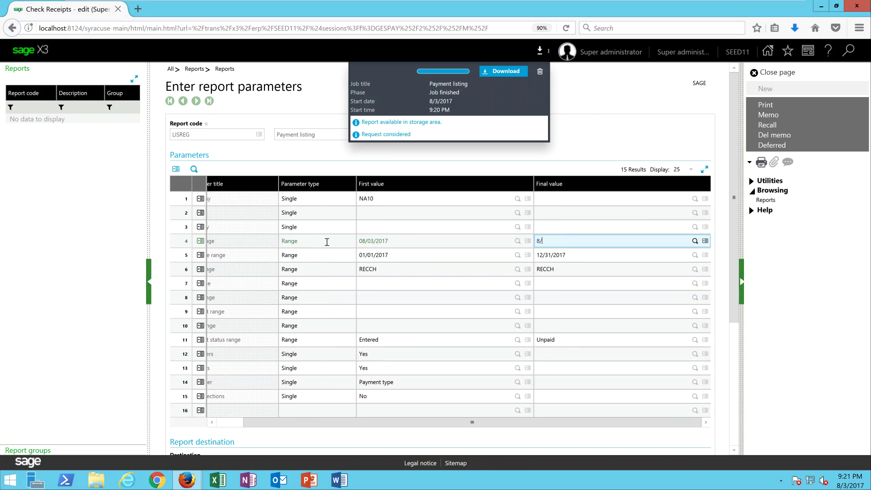
pyautogui.press('Tab')
pyautogui.press('Delete')
pyautogui.press('Tab')
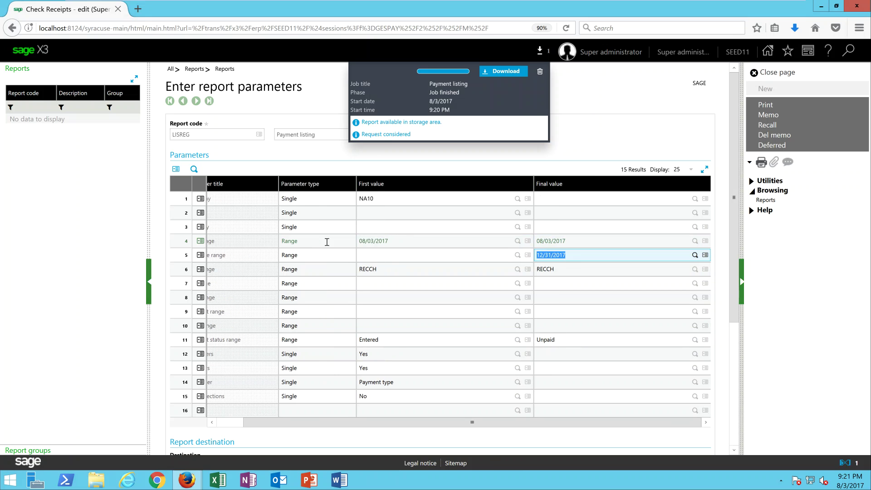
pyautogui.press('Delete')
pyautogui.press('Tab')
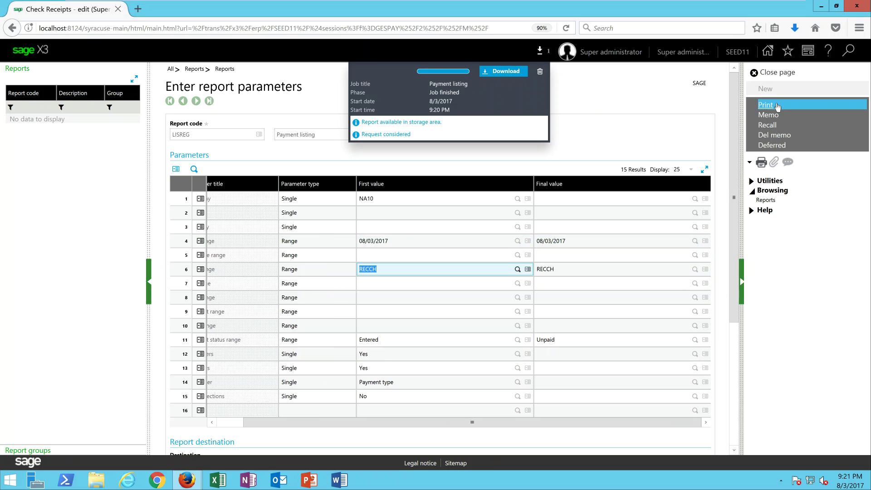
pyautogui.click(776, 106)
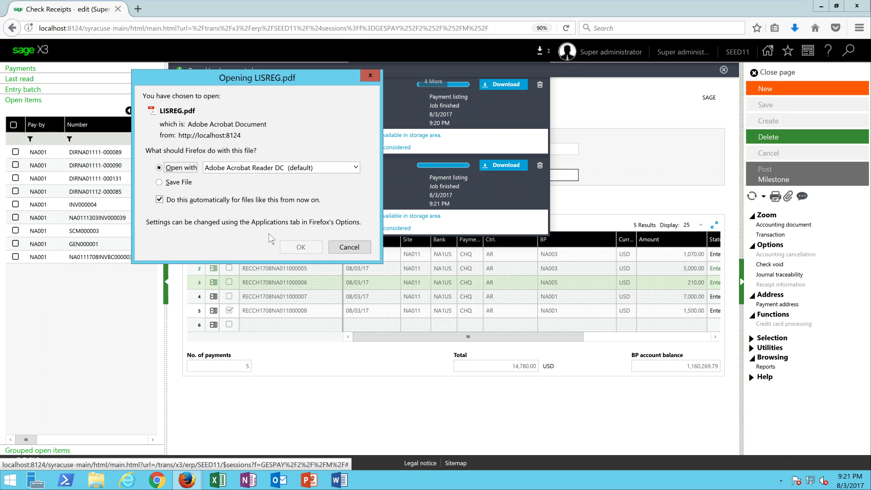
pyautogui.click(287, 249)
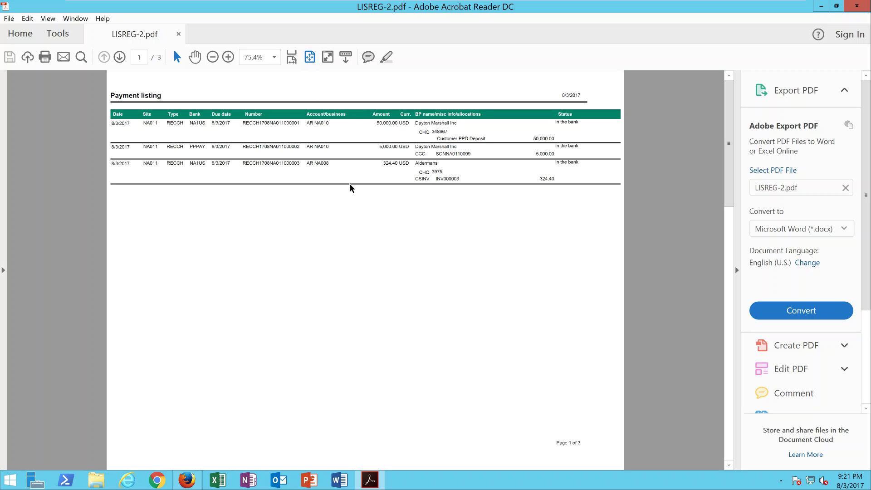
# Step: Page through LISREG-2.pdf to page 3, showing 3 payments selected
pyautogui.click(120, 58)
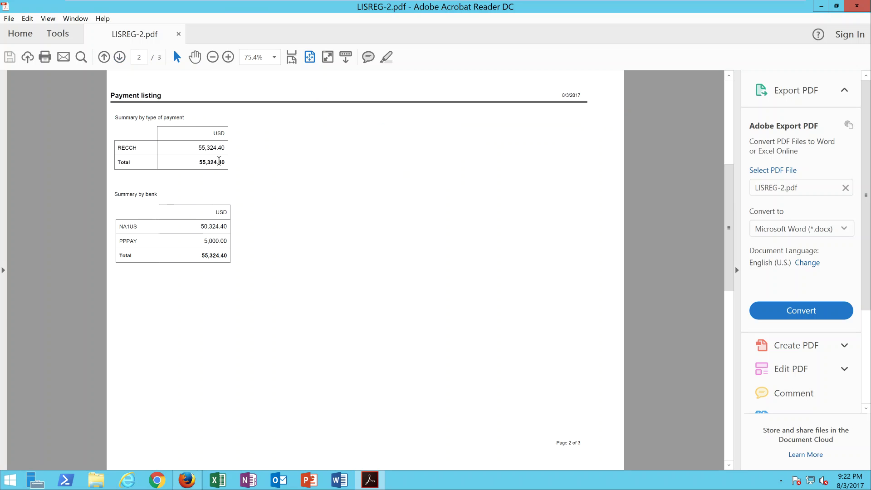
pyautogui.click(120, 57)
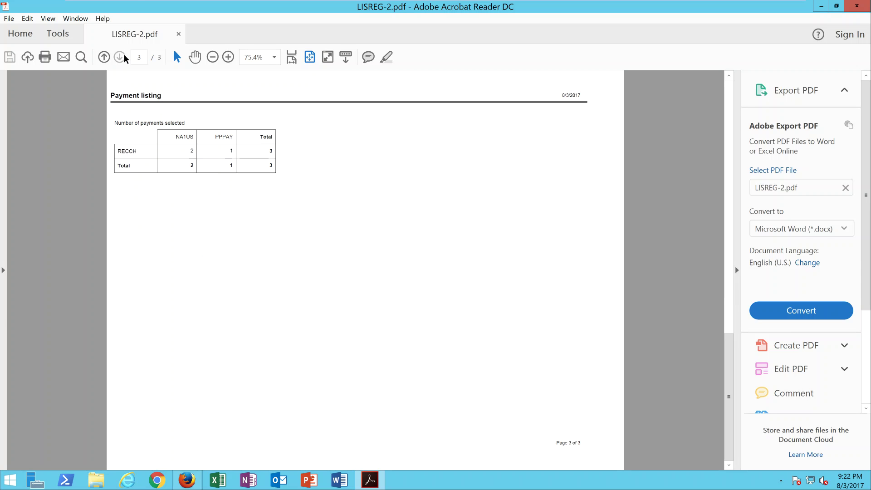
# Step: Close Acrobat Reader and Check Receipts, then go to Remittances > Automatic remittance creation
pyautogui.click(822, 7)
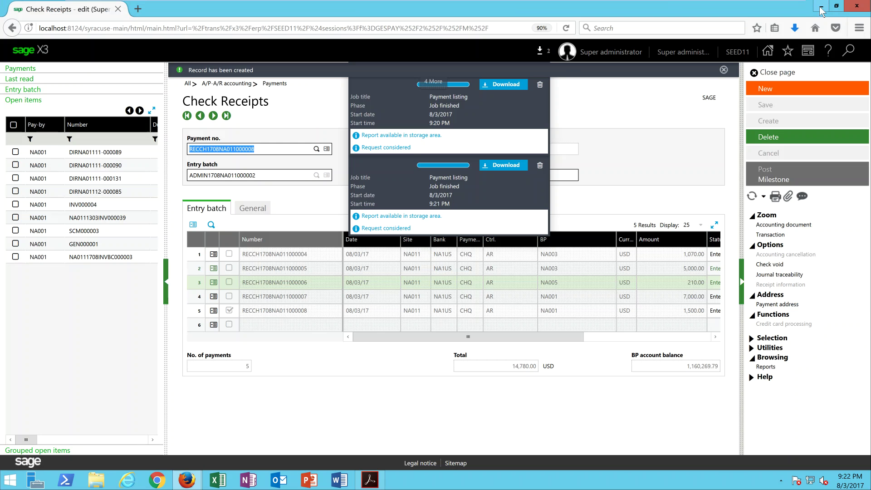
pyautogui.click(789, 73)
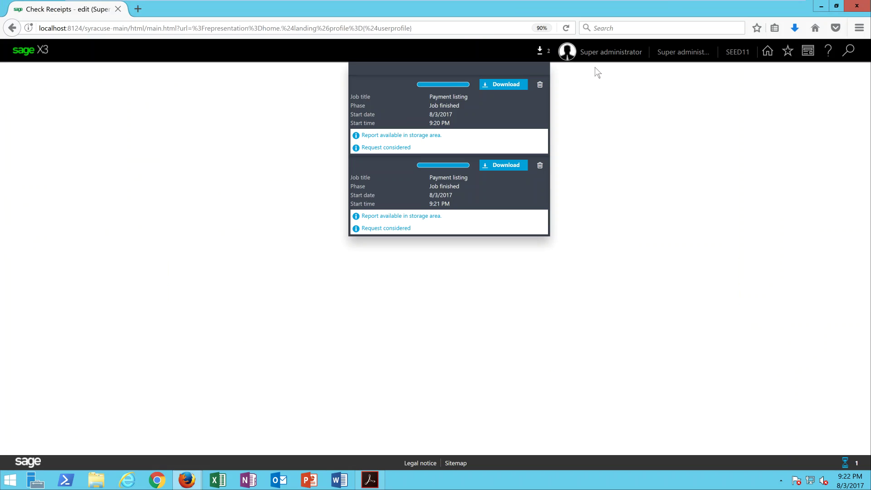
pyautogui.click(540, 51)
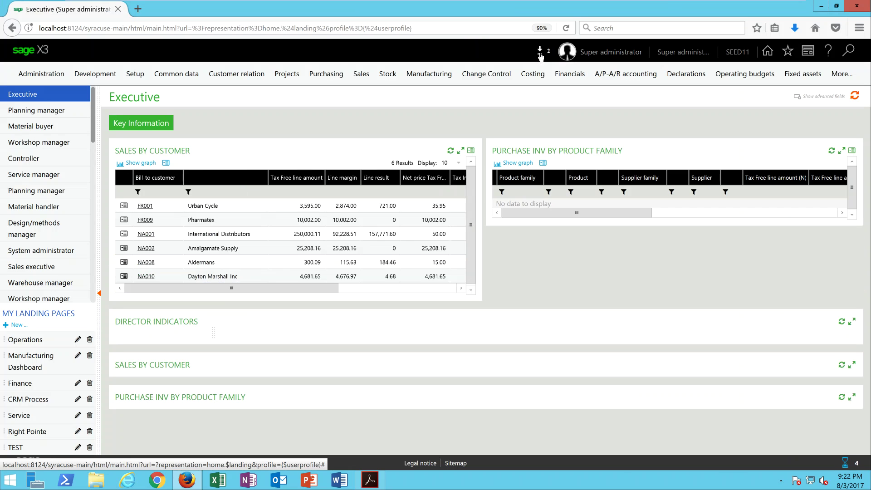
pyautogui.click(573, 75)
pyautogui.moveTo(618, 76)
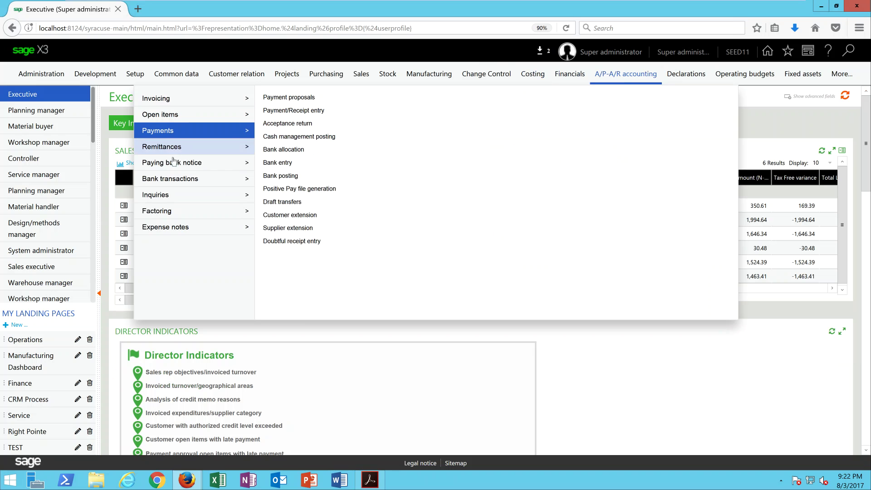
pyautogui.moveTo(180, 155)
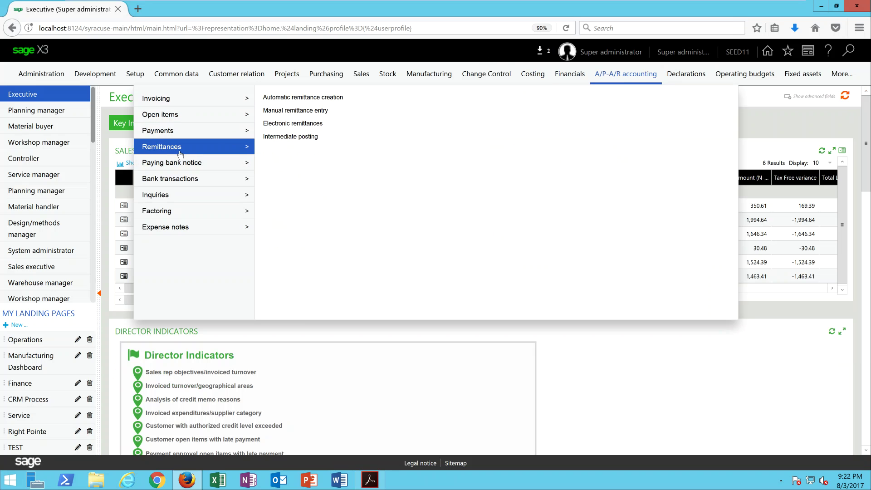
pyautogui.click(296, 98)
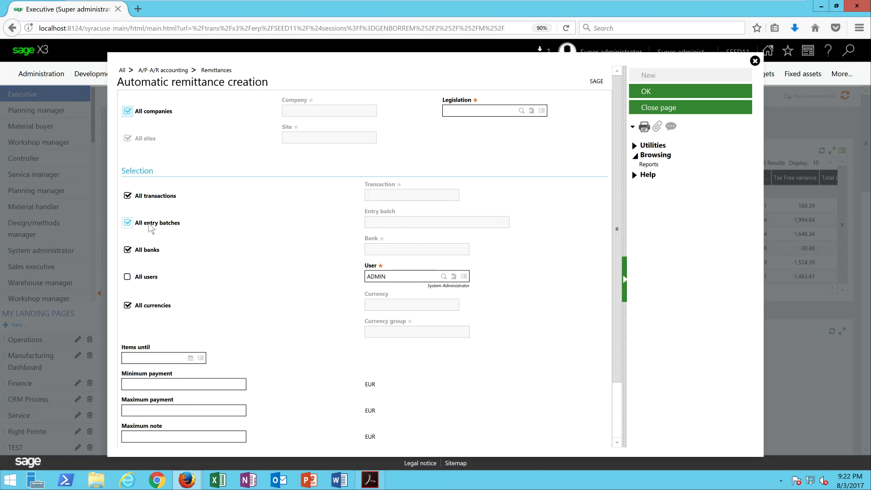
# Step: Run automatic remittance with legislation USA for batch ADMIN1708NA011000002 (Daily Deposits 8/3/2017) only
pyautogui.click(131, 225)
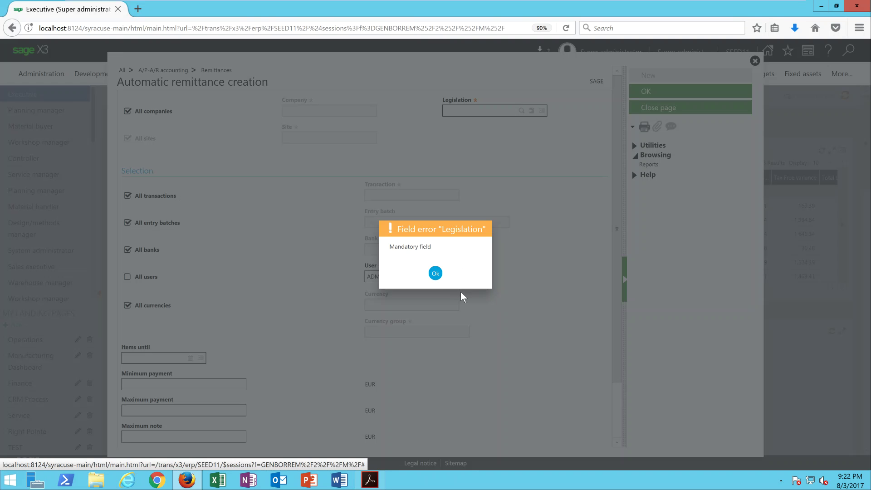
pyautogui.click(436, 274)
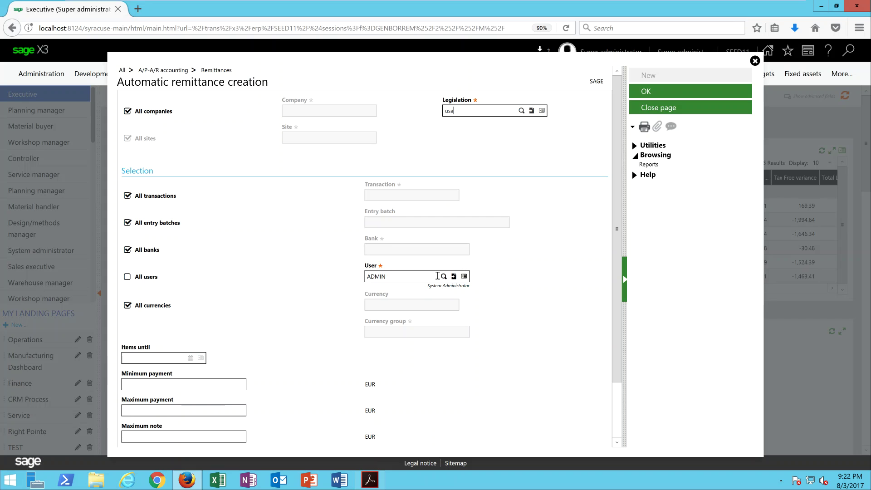
pyautogui.click(438, 276)
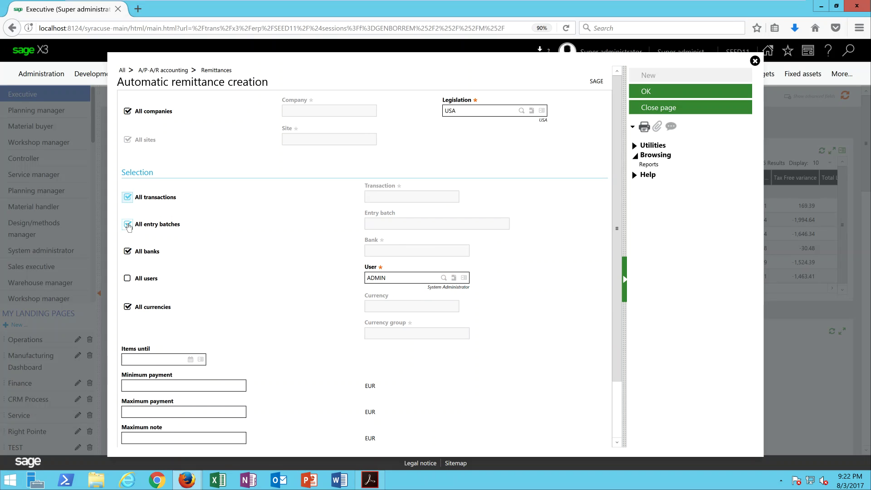
pyautogui.click(175, 223)
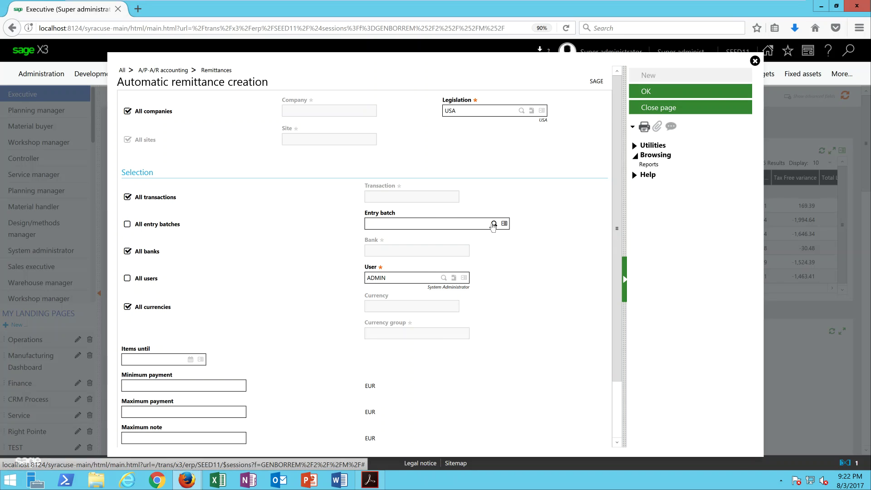
pyautogui.click(495, 223)
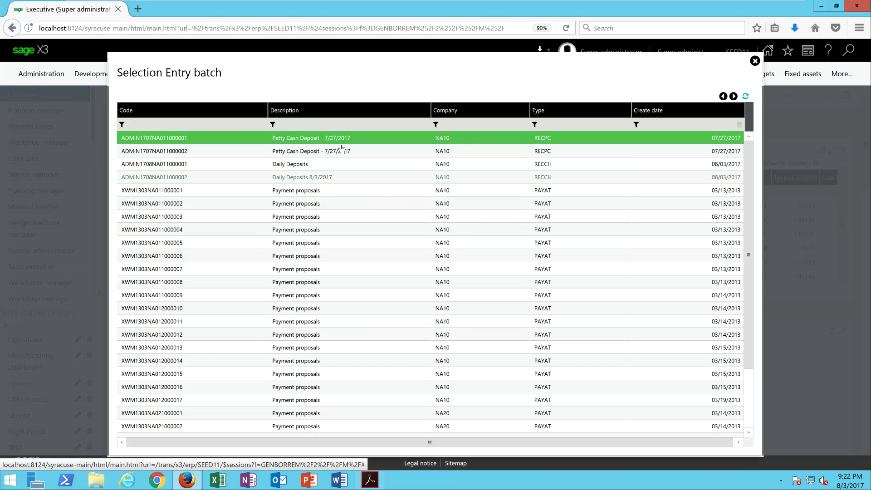
pyautogui.click(304, 177)
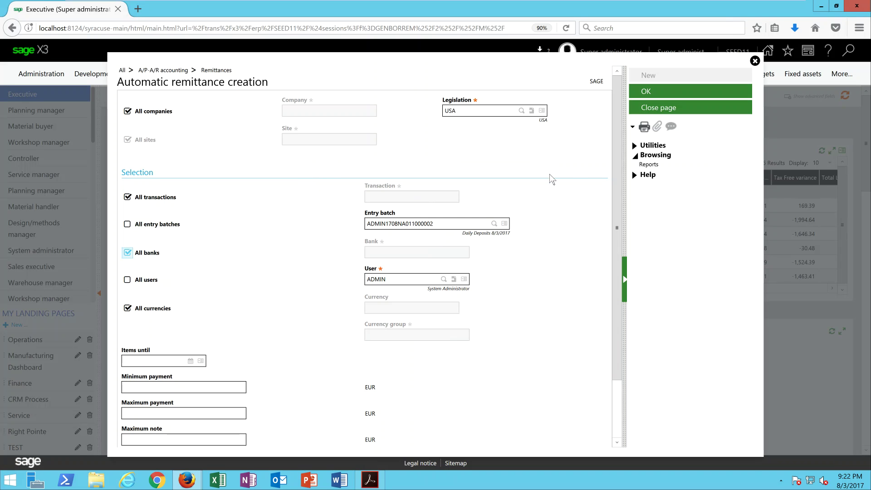
pyautogui.scroll(-2, 617, 164)
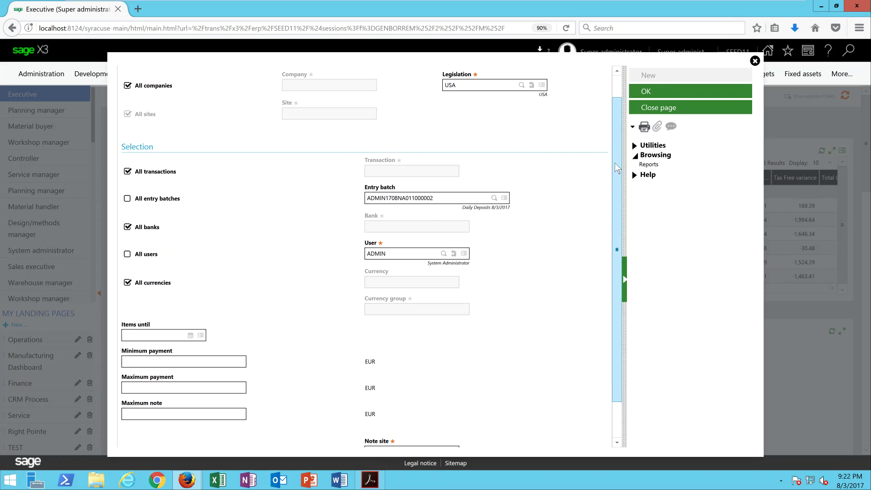
pyautogui.scroll(2, 617, 165)
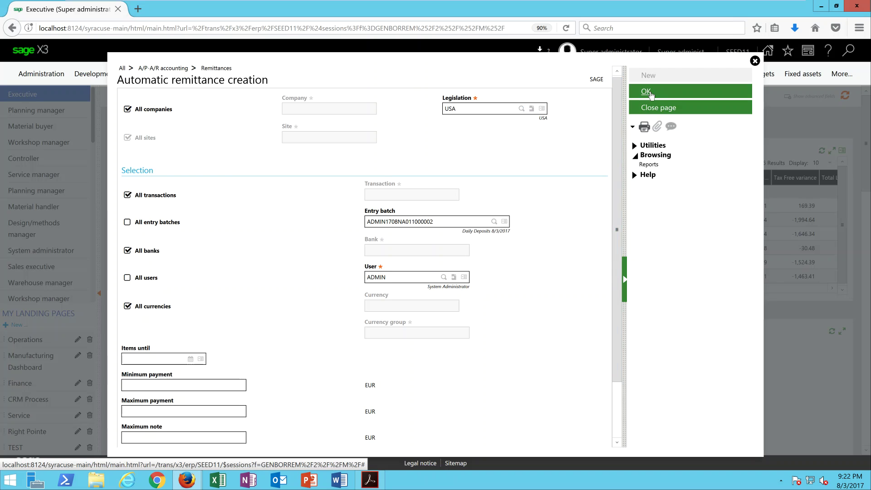
pyautogui.click(651, 93)
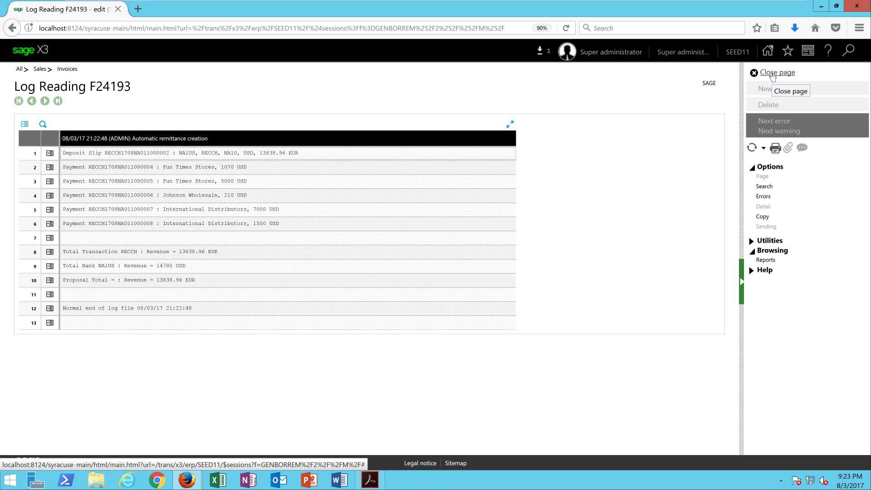
# Step: Close the remittance log and display the A/P-A/R accounting Payments submenu
pyautogui.click(773, 73)
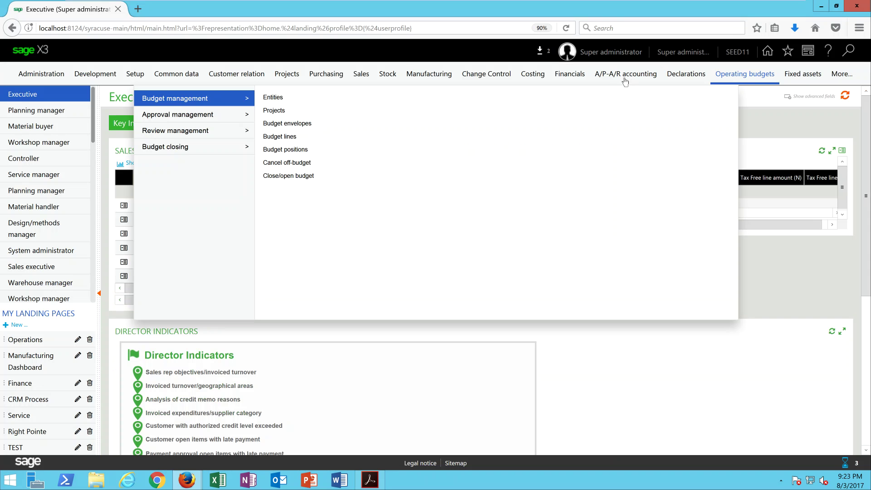
pyautogui.click(628, 80)
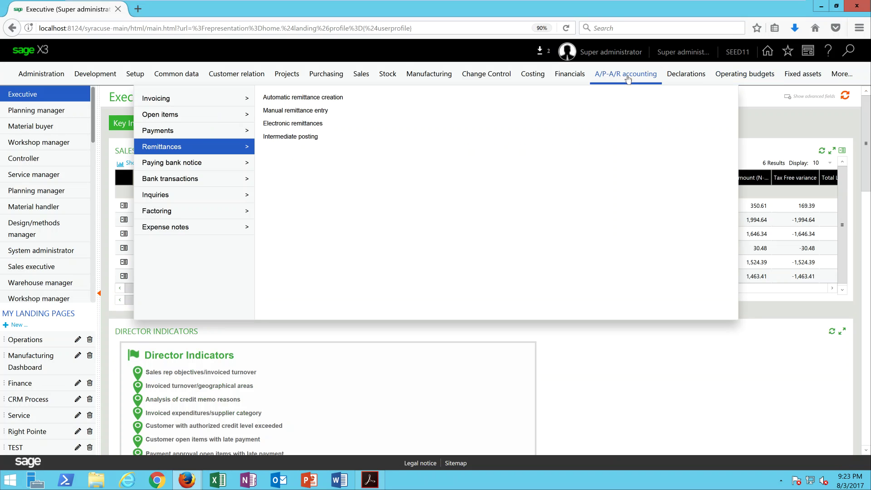
pyautogui.moveTo(191, 136)
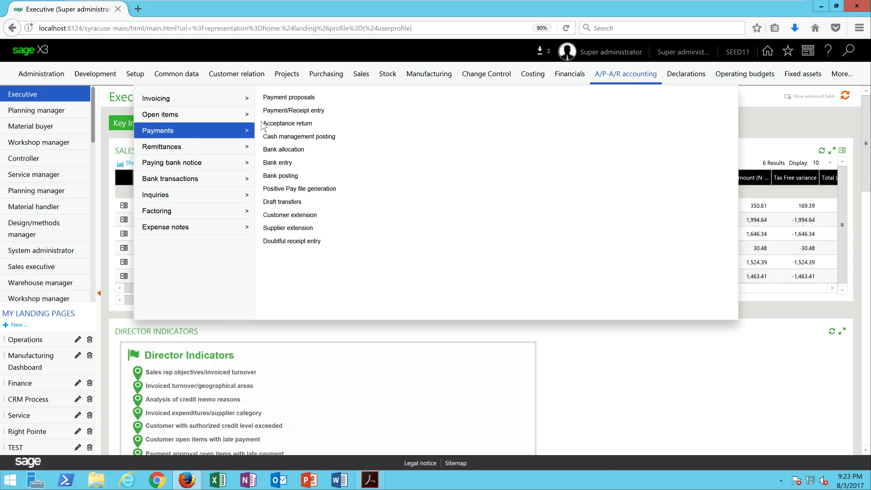
# Step: Run Bank posting with legislation USA, batch Daily Deposits 8/3/2017, and value date 08/03/17
pyautogui.click(282, 176)
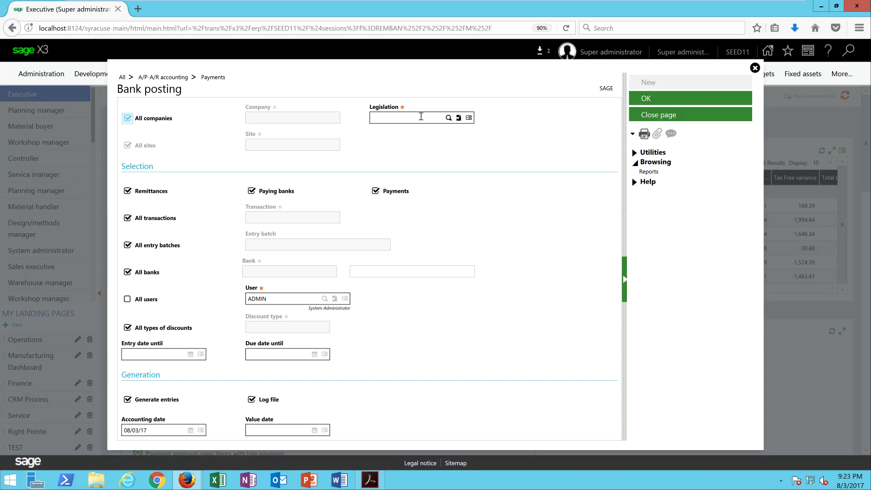
pyautogui.click(421, 116)
pyautogui.write('usa')
pyautogui.press('Tab')
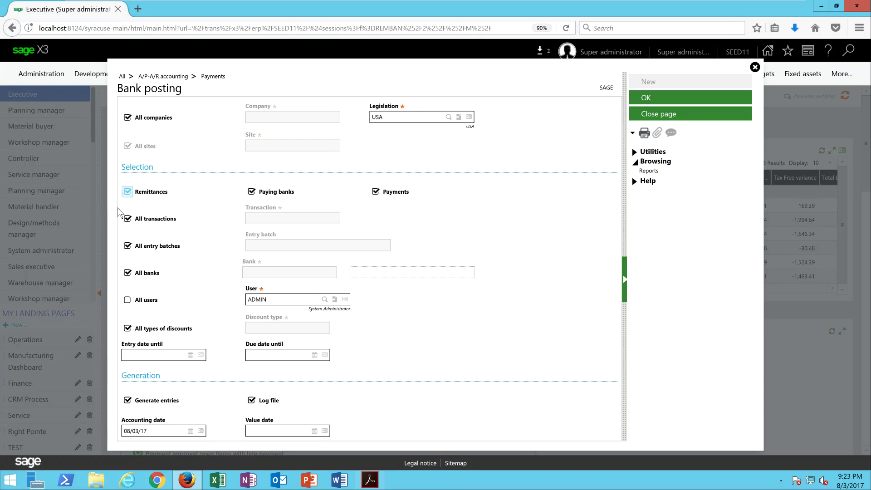
pyautogui.click(129, 247)
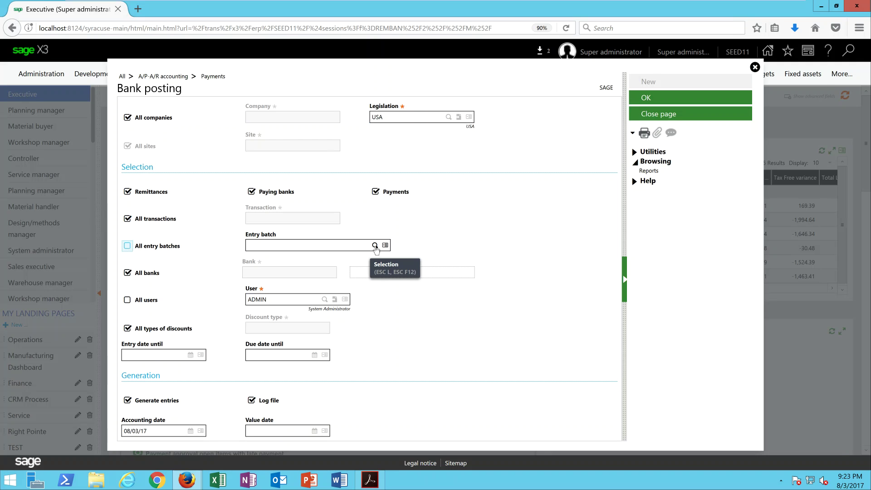
pyautogui.click(375, 245)
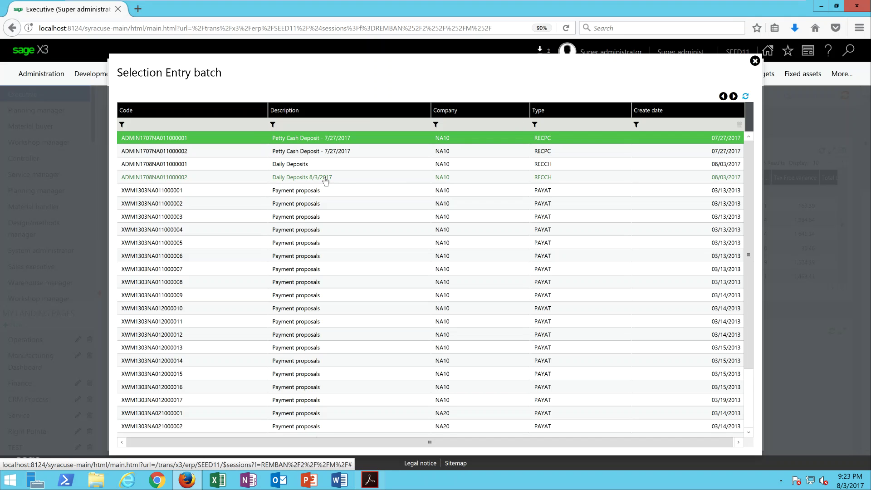
pyautogui.click(325, 179)
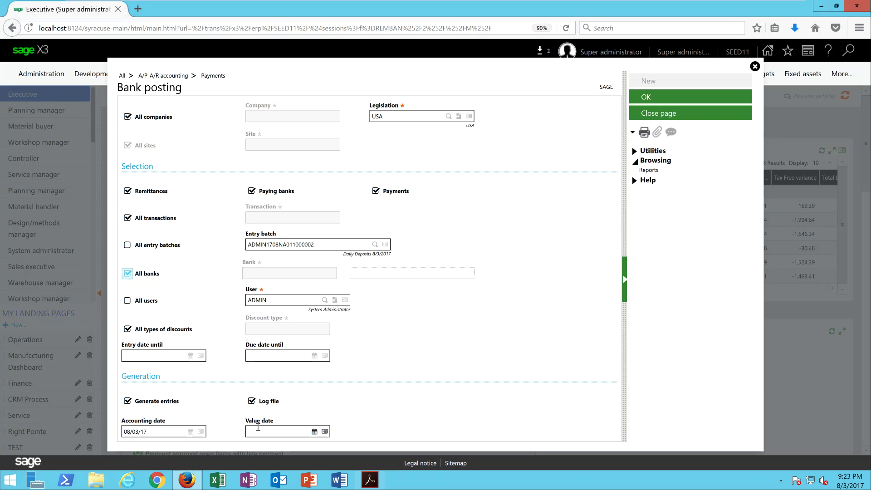
pyautogui.click(258, 428)
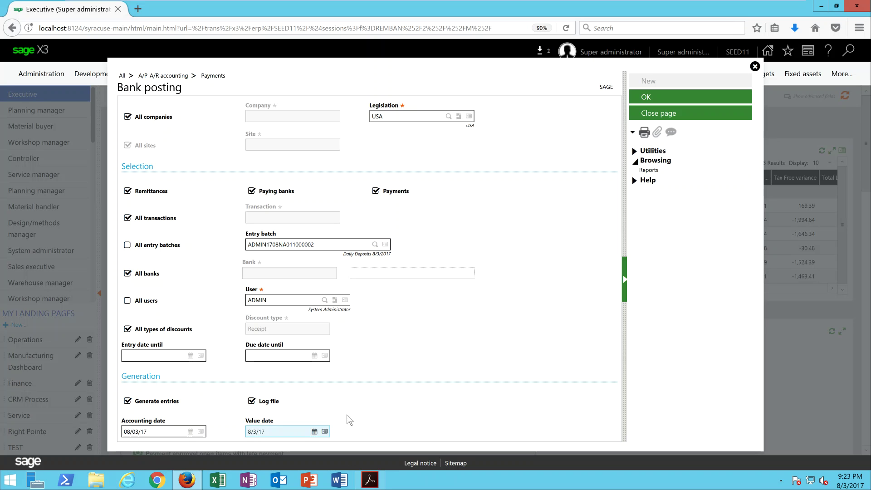
pyautogui.click(162, 429)
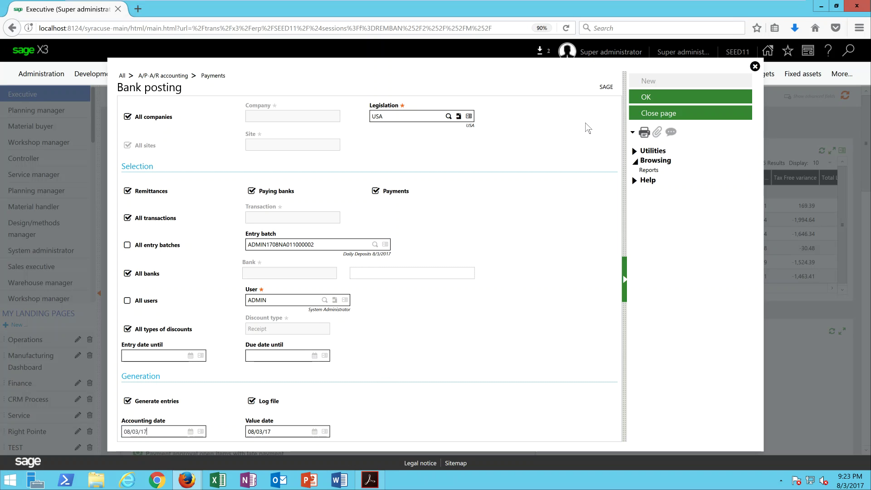
pyautogui.click(656, 98)
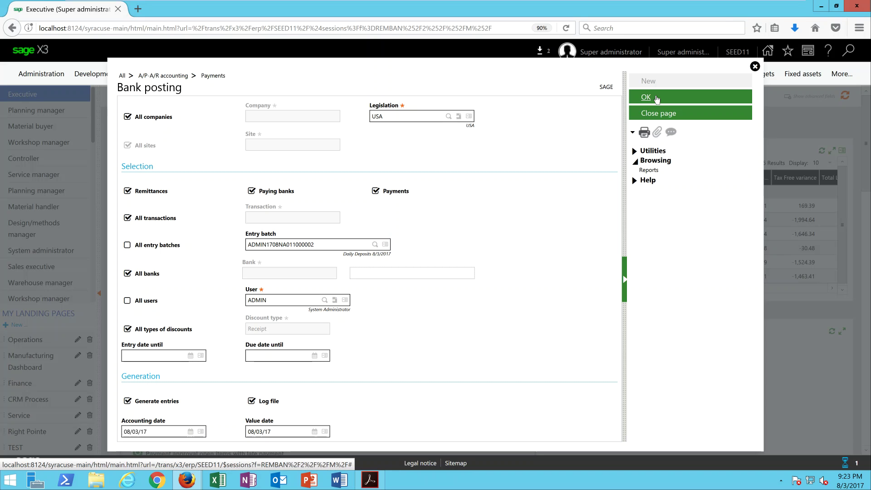